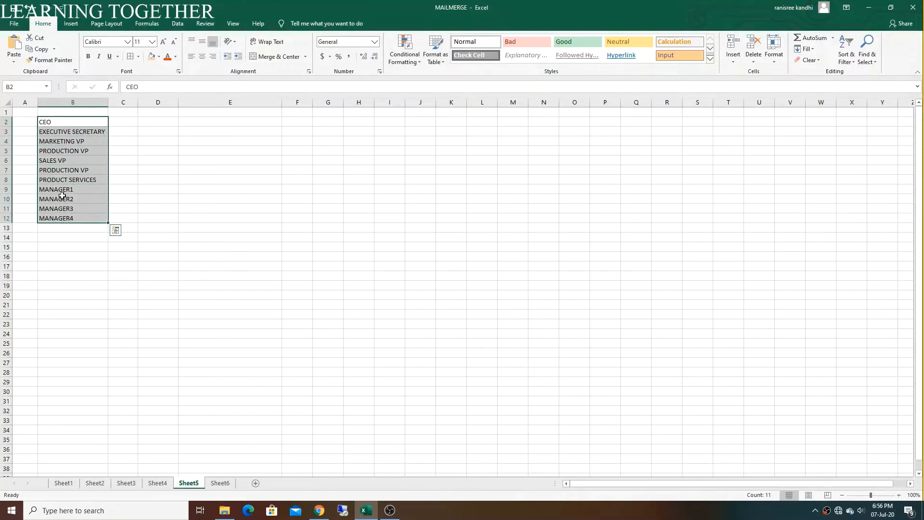
Copy the job titles in B2:B12 of Sheet5 and go to Sheet6.
right_click(63, 196)
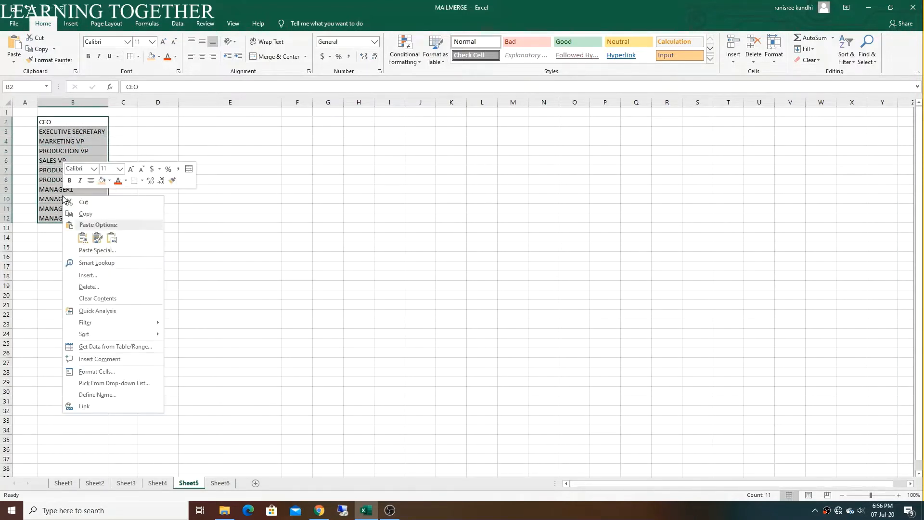
left_click(102, 209)
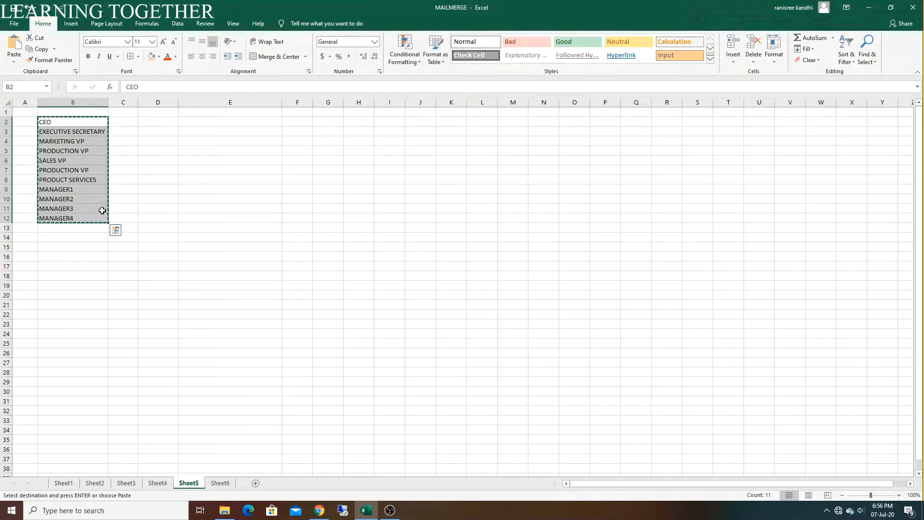
left_click(219, 483)
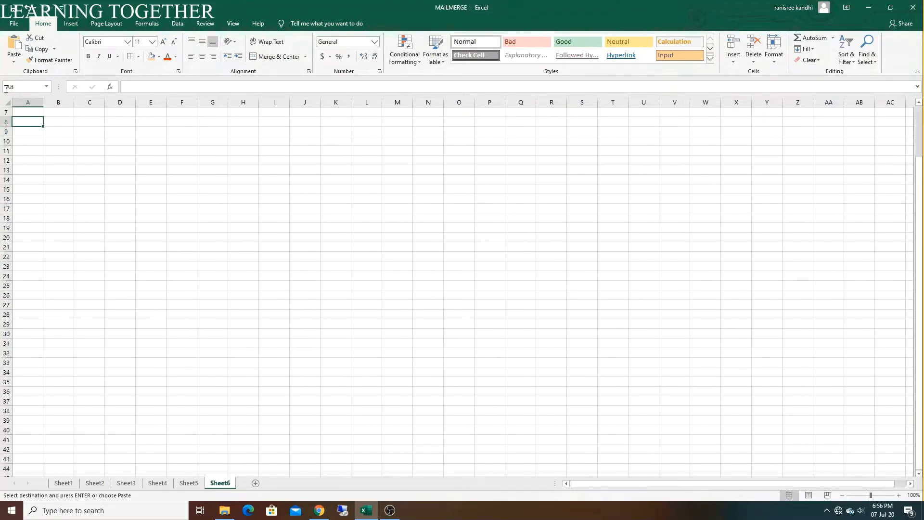
Insert a Name and Title Organization Chart SmartArt graphic and fit it over about columns H to S, rows 10 to 33.
left_click(71, 29)
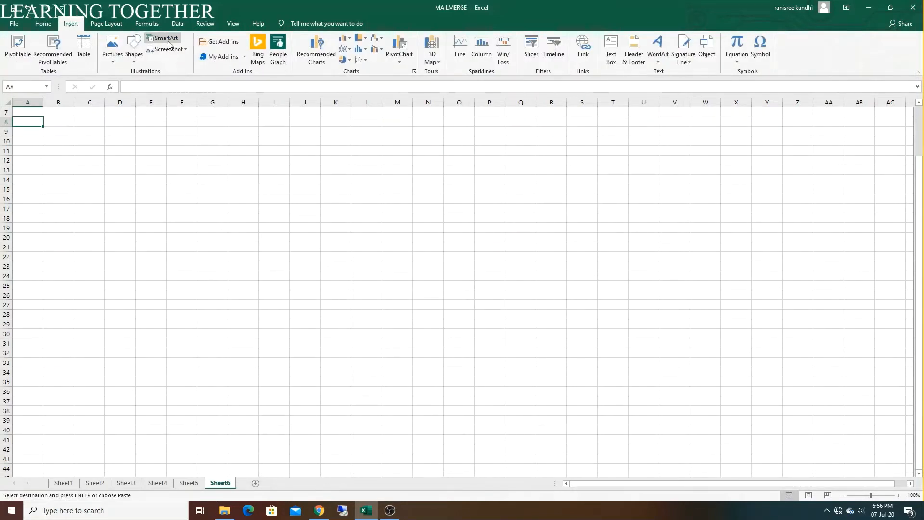
left_click(169, 39)
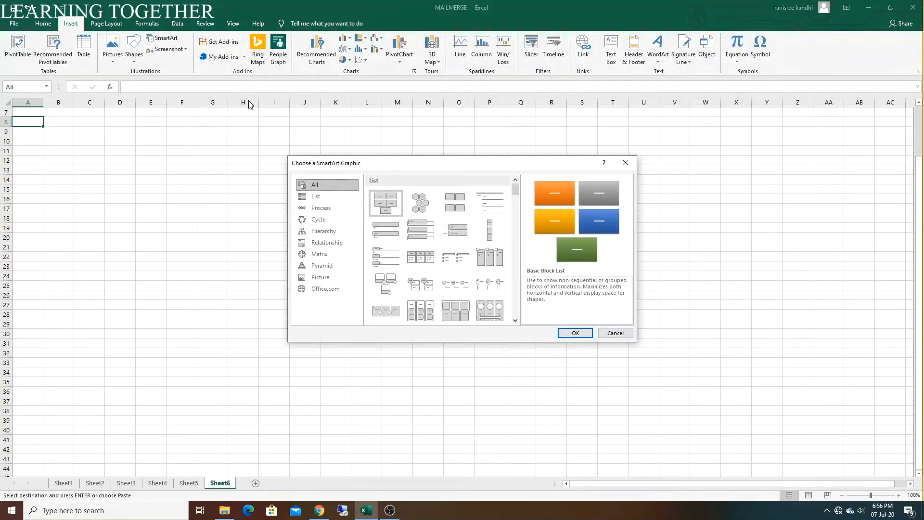
left_click(322, 230)
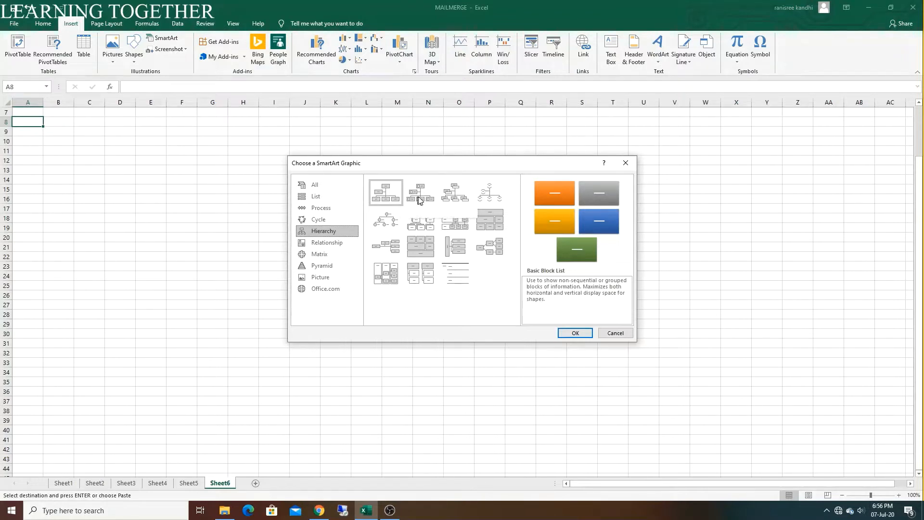
left_click(453, 201)
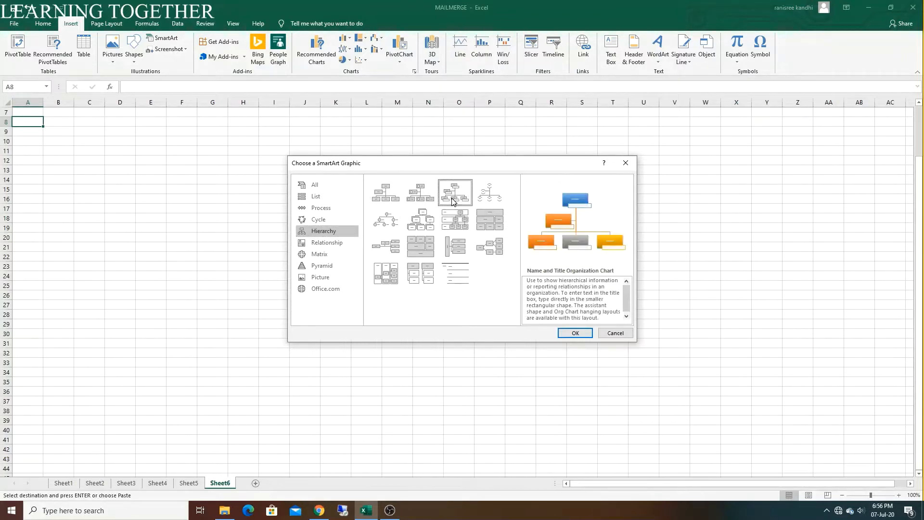
left_click(576, 333)
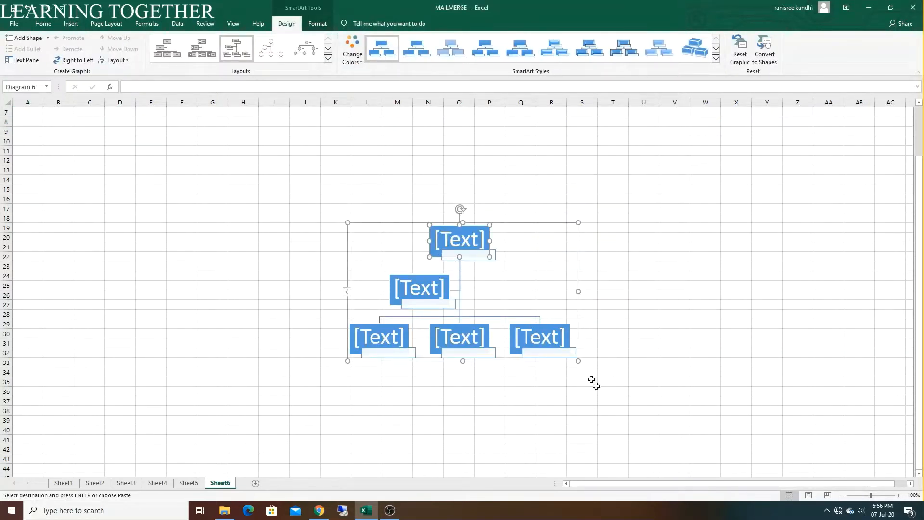
left_click_drag(579, 361, 721, 453)
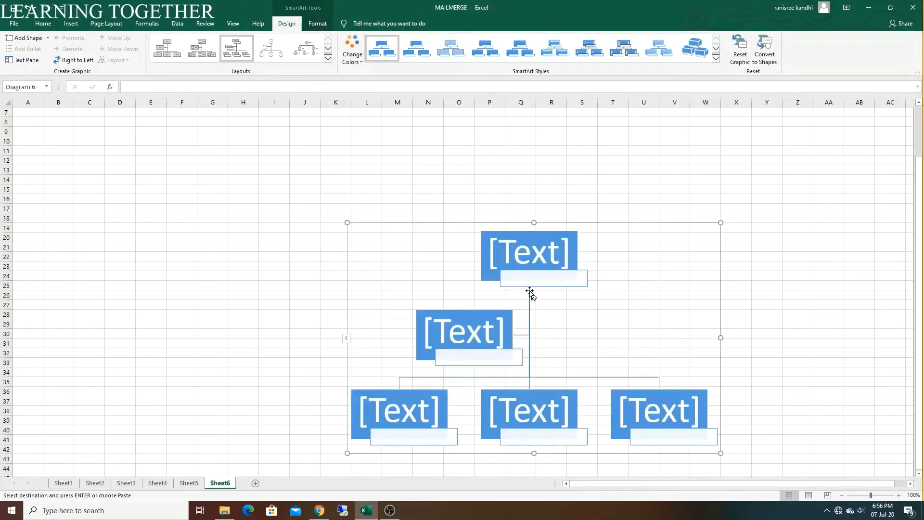
left_click_drag(392, 221, 264, 140)
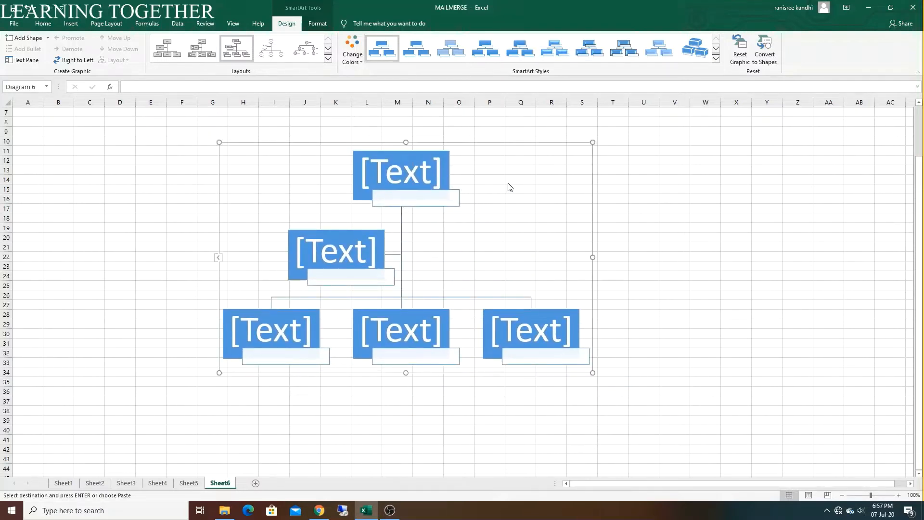
Paste the copied job titles into the chart's text list and enlarge the graphic to about column AA, row 43.
right_click(527, 174)
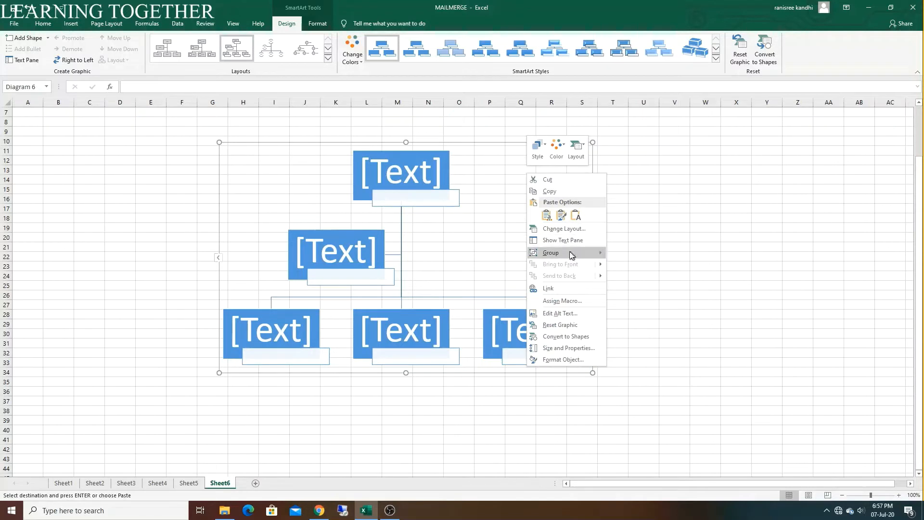
left_click(559, 242)
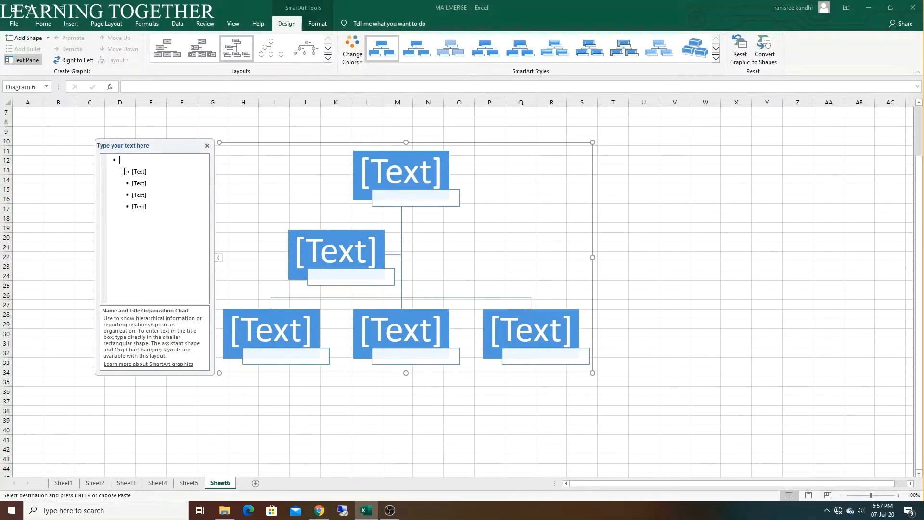
right_click(121, 159)
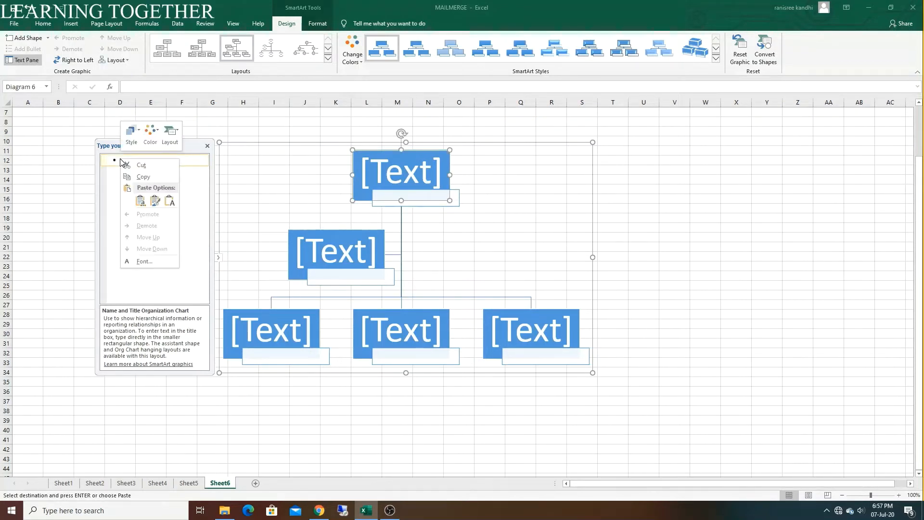
left_click(142, 202)
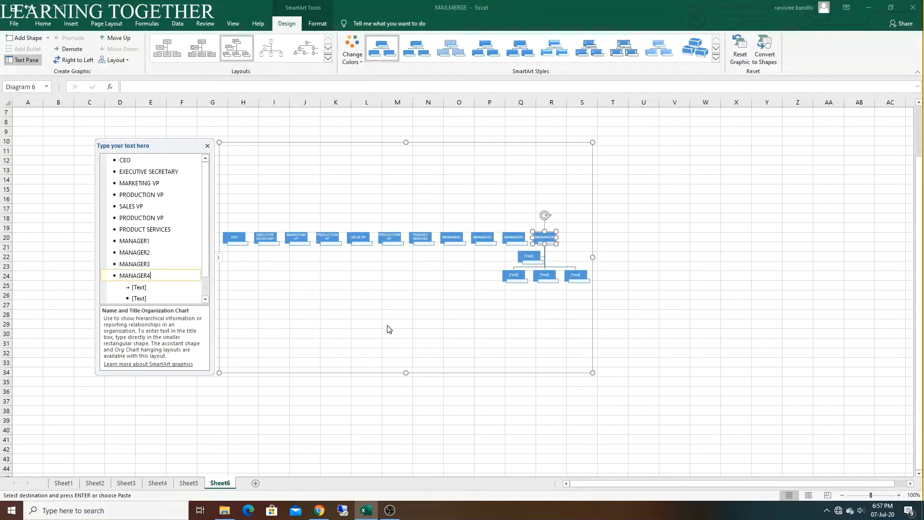
left_click(593, 373)
left_click_drag(593, 373, 833, 463)
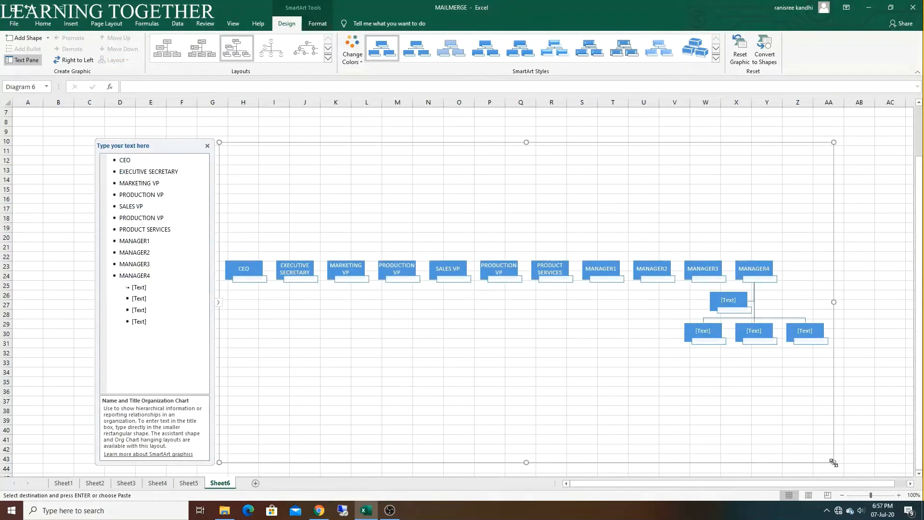
Demote EXECUTIVE SECRETARY, MARKETING VP, the first PRODUCTION VP and SALES VP one level under CEO.
left_click(120, 172)
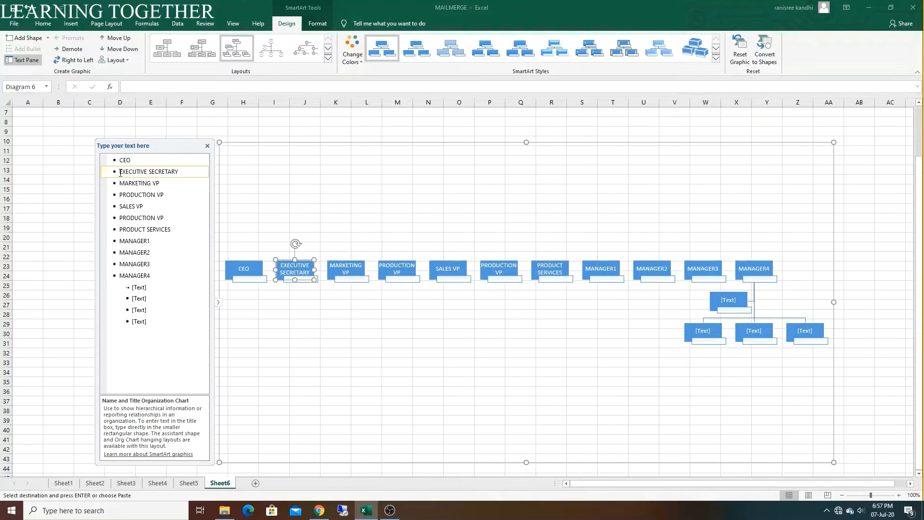
key("Tab")
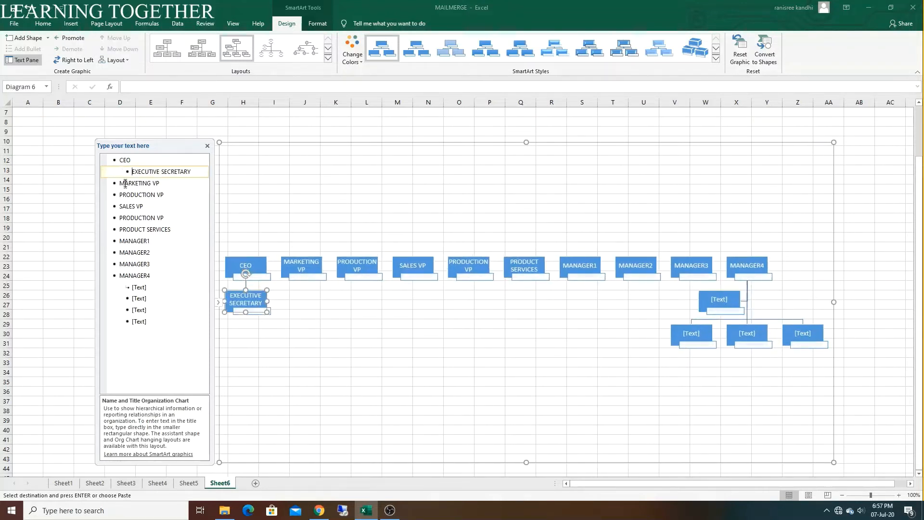
left_click(119, 184)
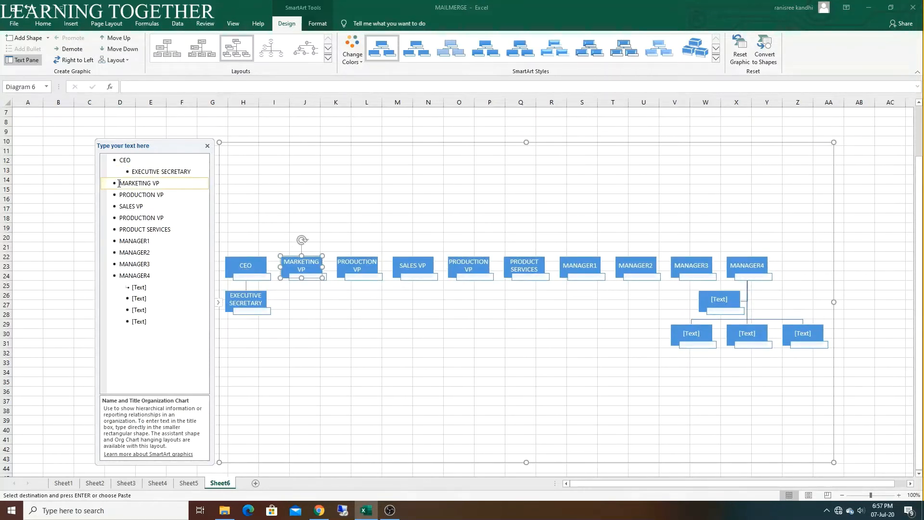
key("Tab")
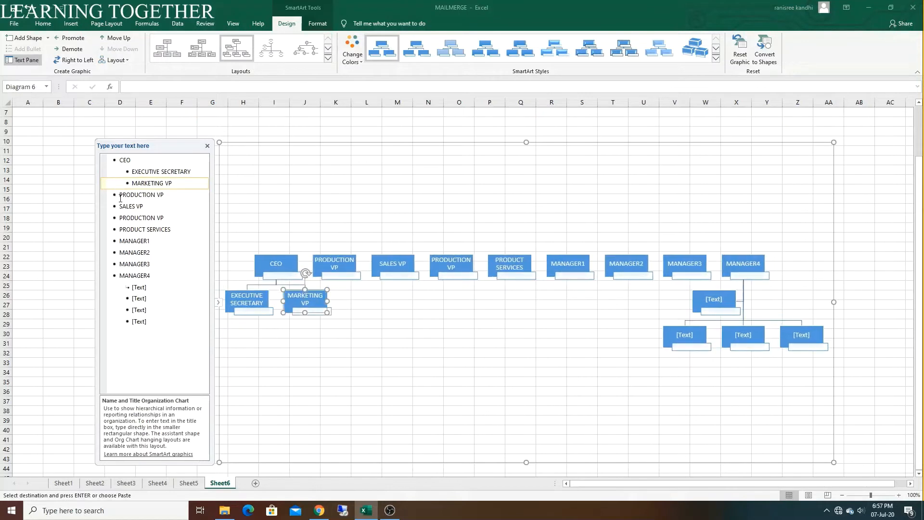
left_click(119, 197)
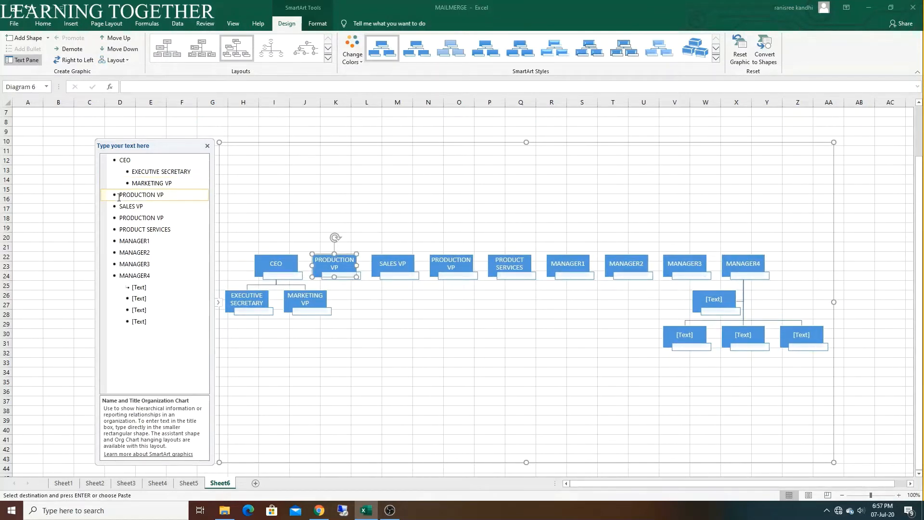
key("Tab")
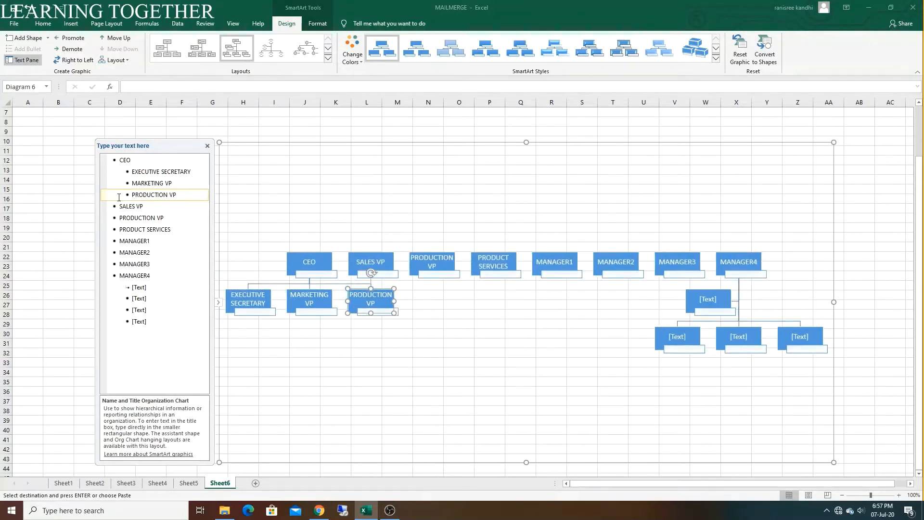
left_click(119, 206)
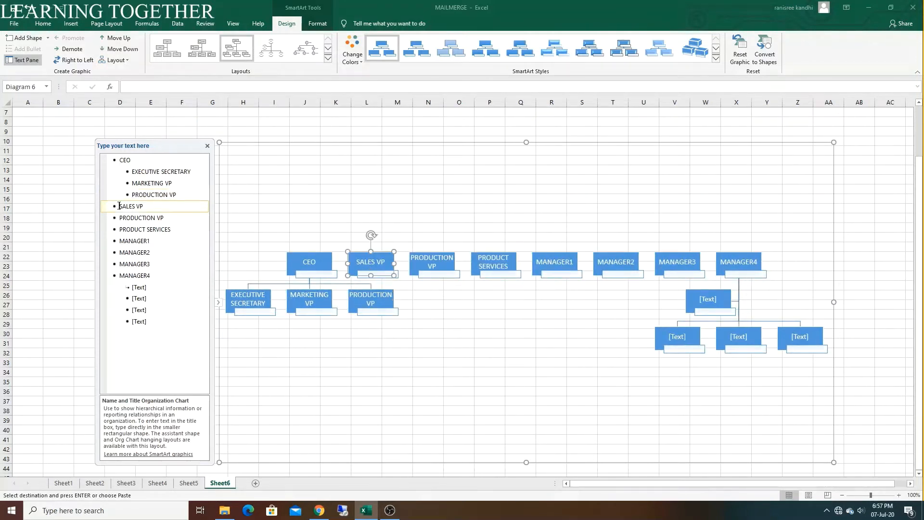
key("Tab")
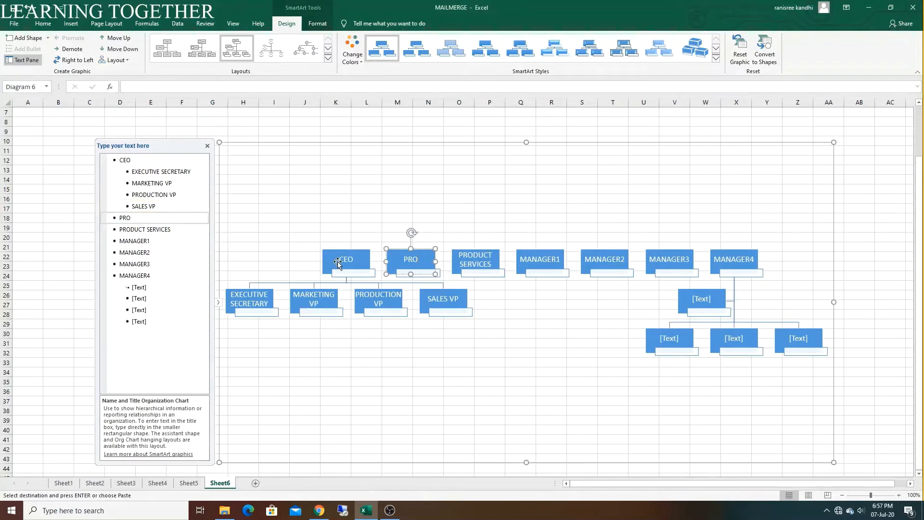
Add an empty subordinate entry under MARKETING VP.
left_click(338, 264)
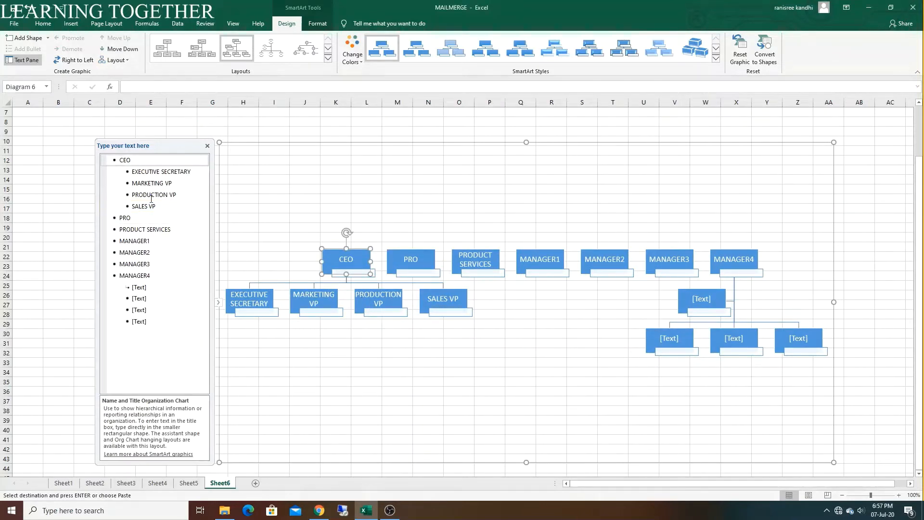
left_click(172, 184)
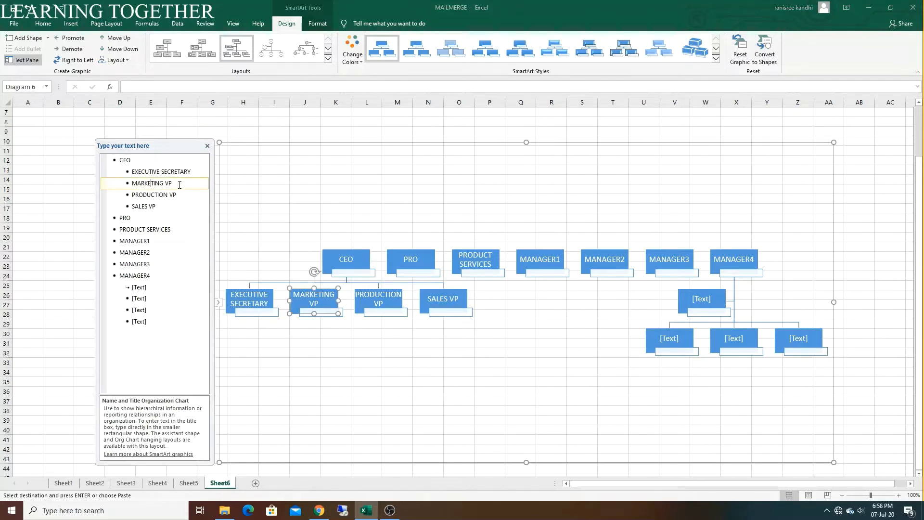
key("Return")
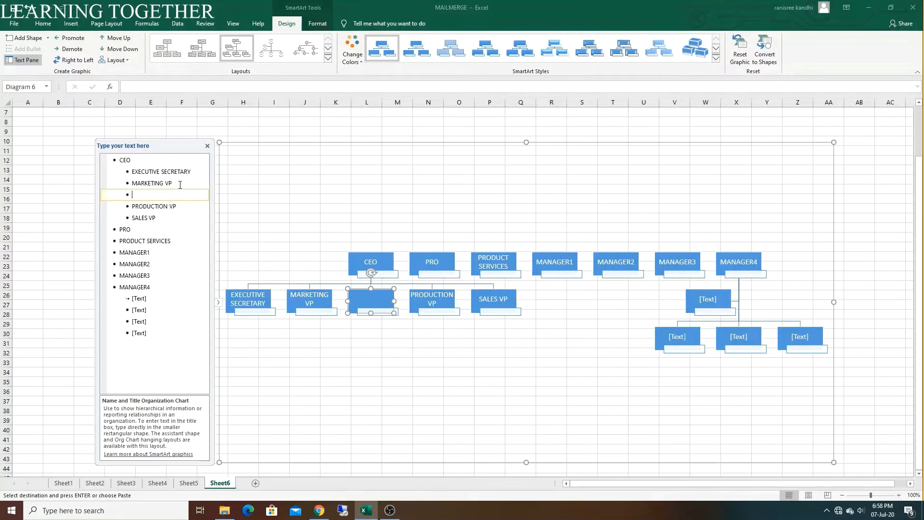
key("Tab")
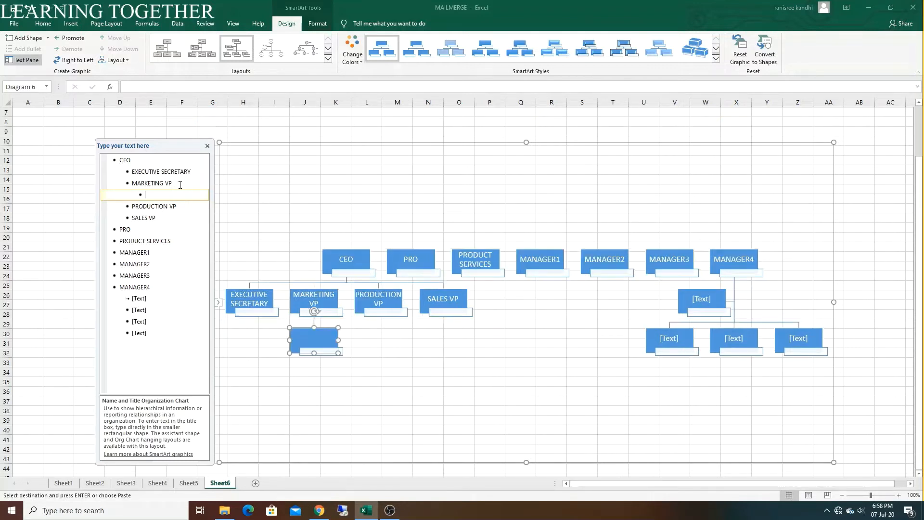
Clear the text of the top-level PRO box and enter PRO in the empty entry under MARKETING VP.
double_click(410, 259)
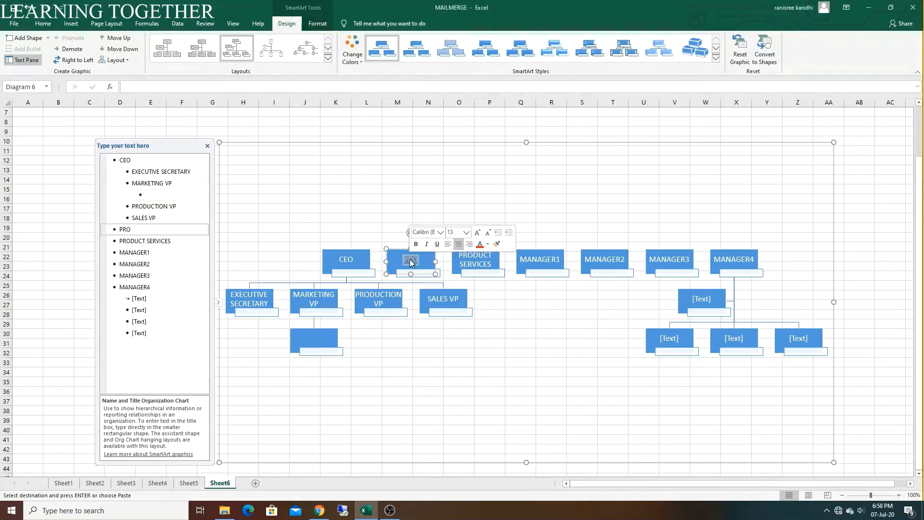
key("BackSpace")
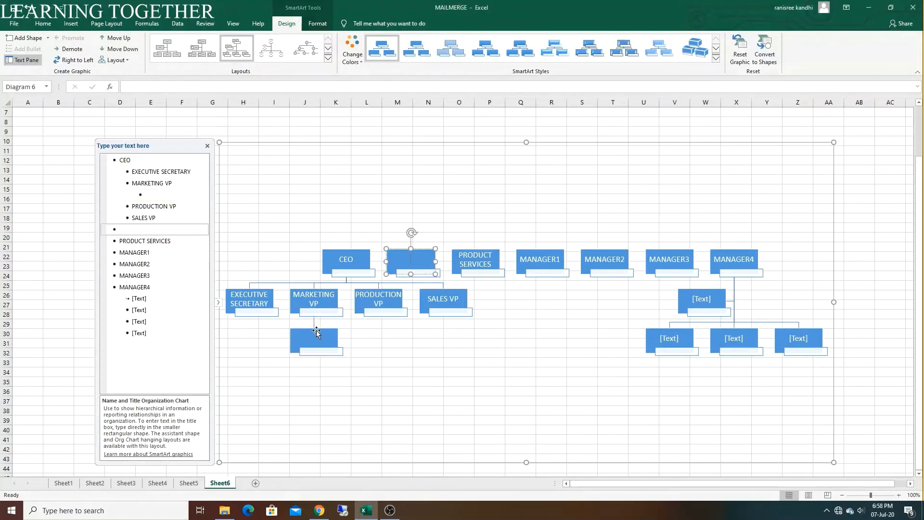
left_click(321, 339)
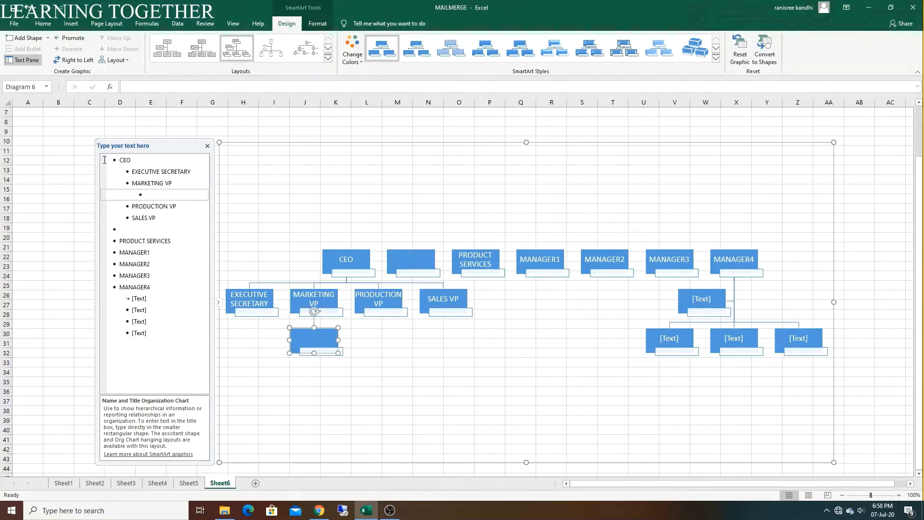
left_click(151, 194)
type("PRO")
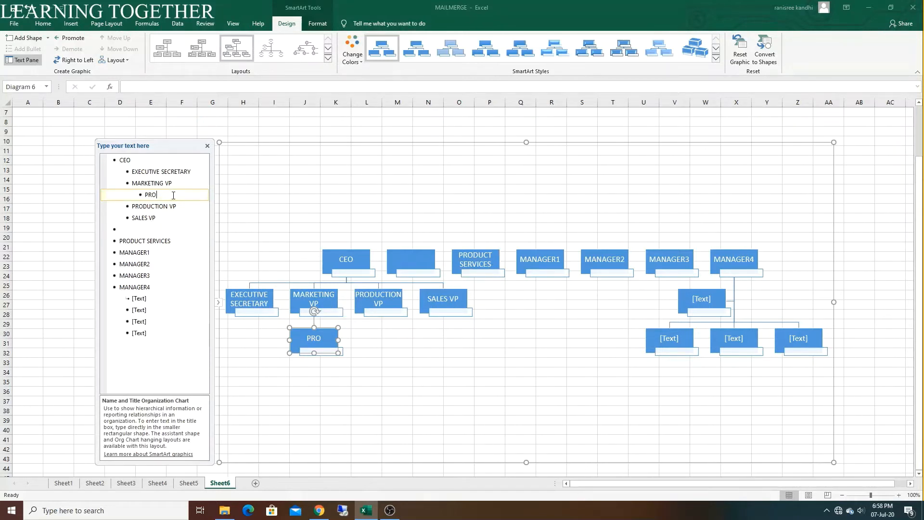
Move the top-level PRODUCT SERVICES text into a new entry below PRO under MARKETING VP.
key("Return")
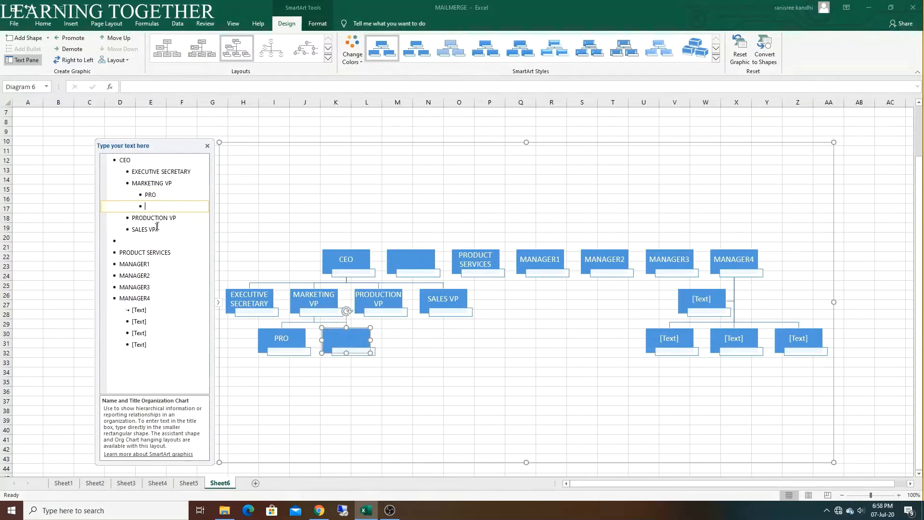
triple_click(134, 252)
key("ctrl+c")
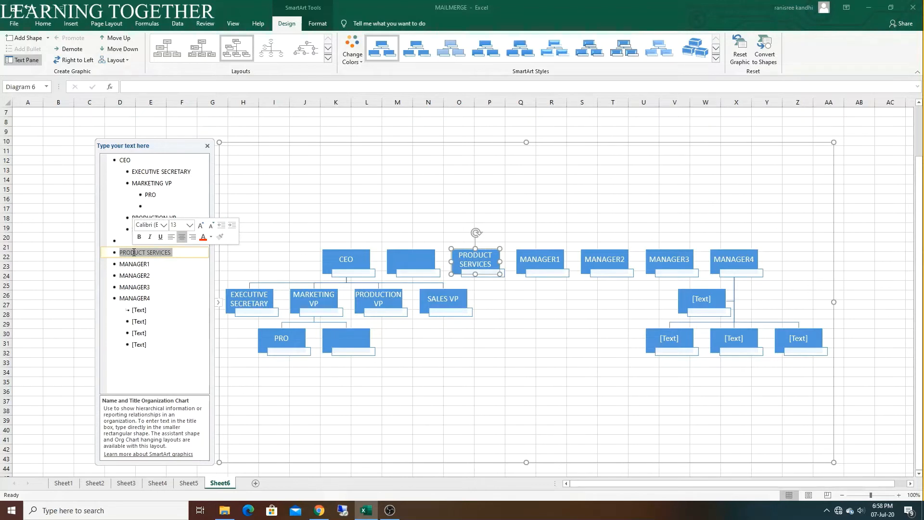
key("Delete")
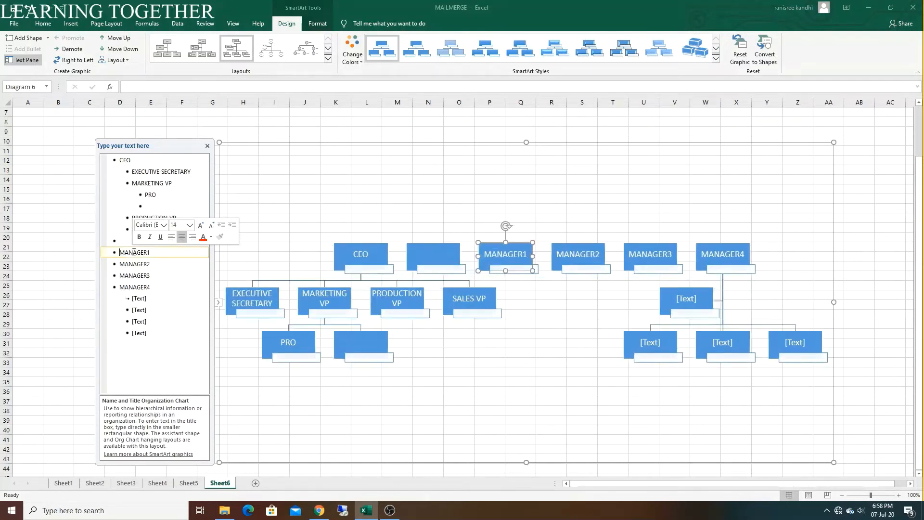
left_click(158, 205)
key("ctrl+v")
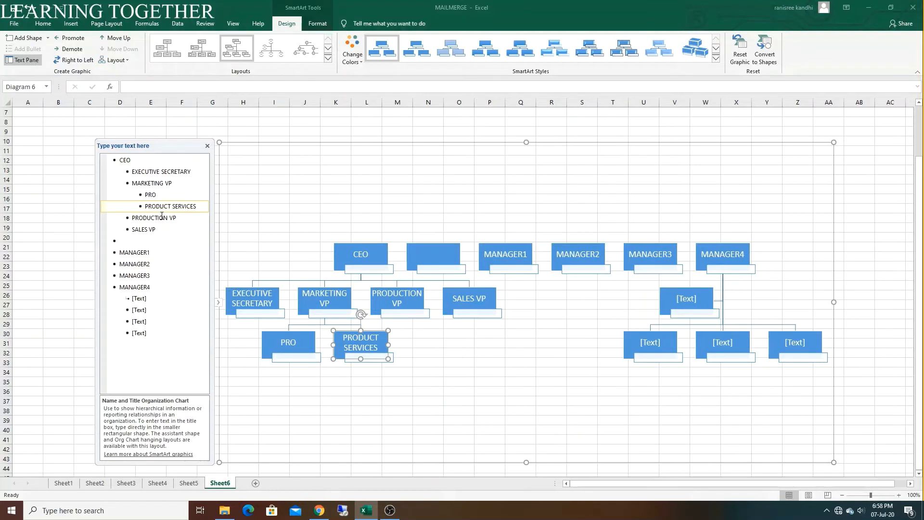
Move the top-level MANAGER1 text into a new subordinate entry under PRODUCTION VP.
left_click(180, 219)
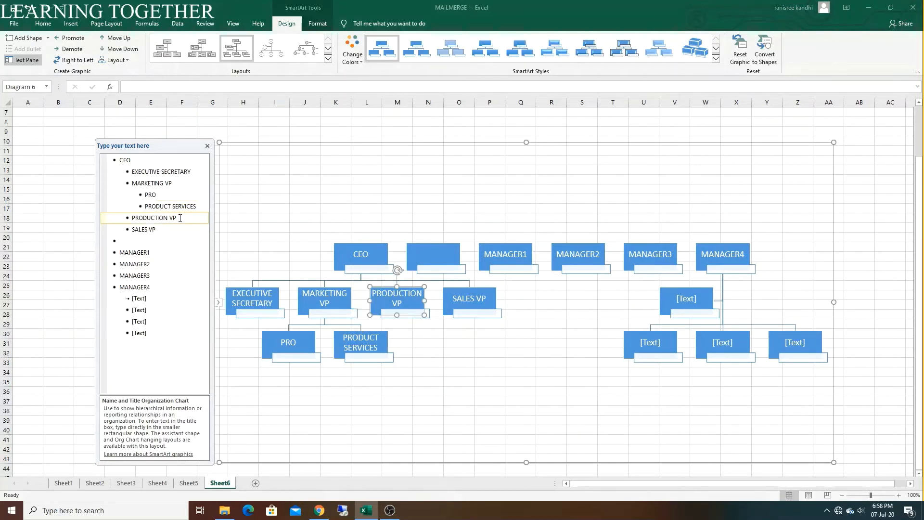
key("Return")
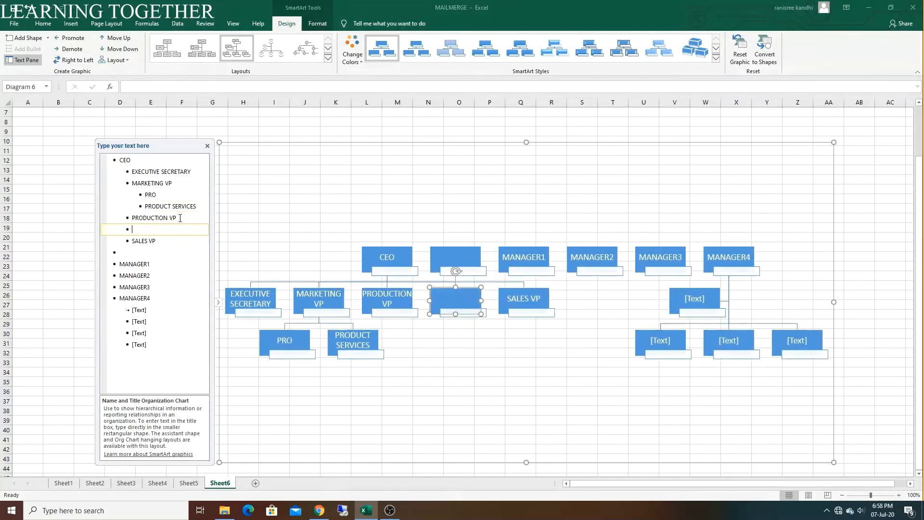
key("Tab")
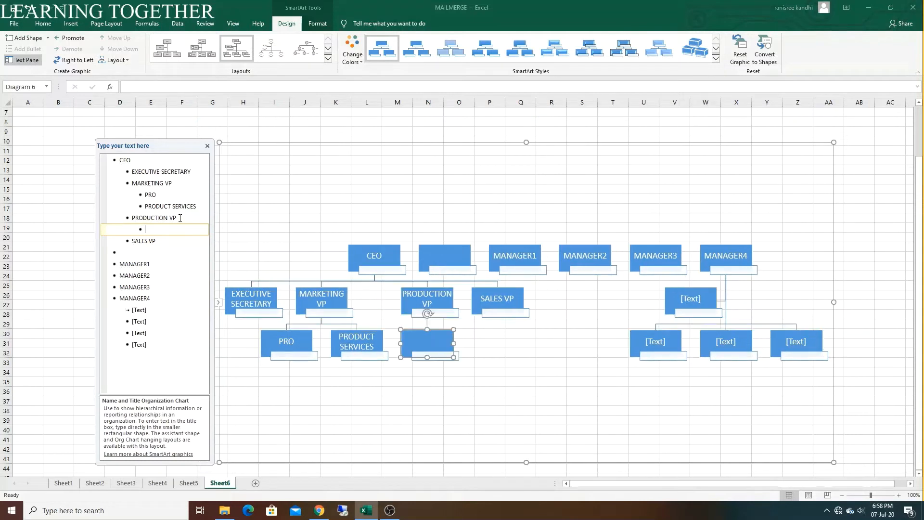
double_click(134, 264)
key("ctrl+c")
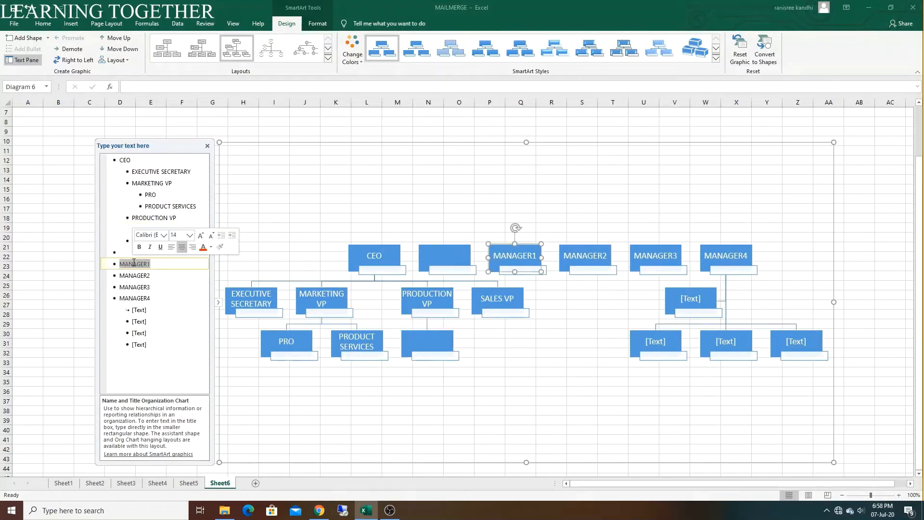
key("BackSpace")
left_click(155, 221)
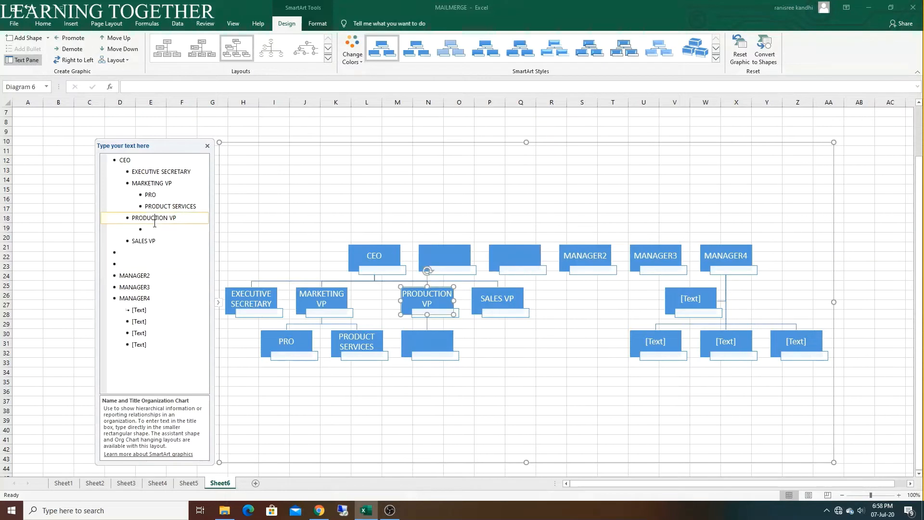
left_click(154, 230)
key("ctrl+v")
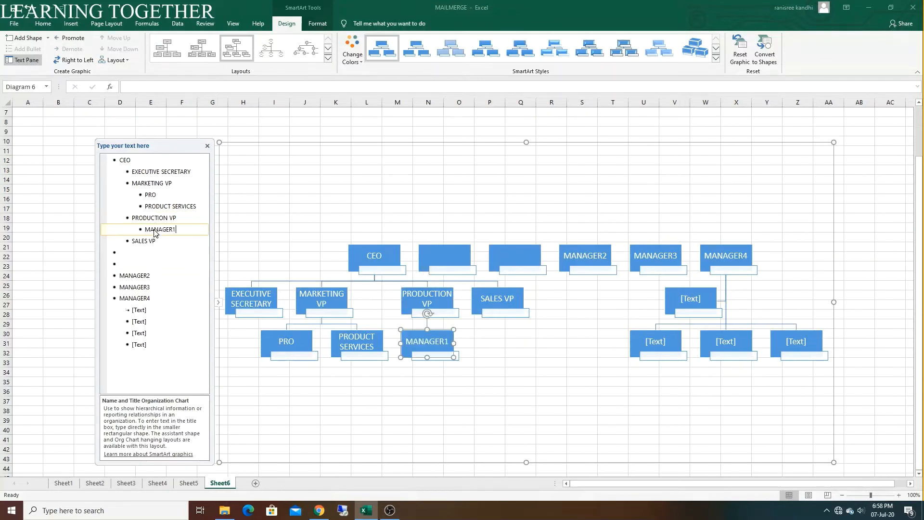
Move the top-level MANAGER2 text into a new entry below MANAGER1 under PRODUCTION VP.
key("Return")
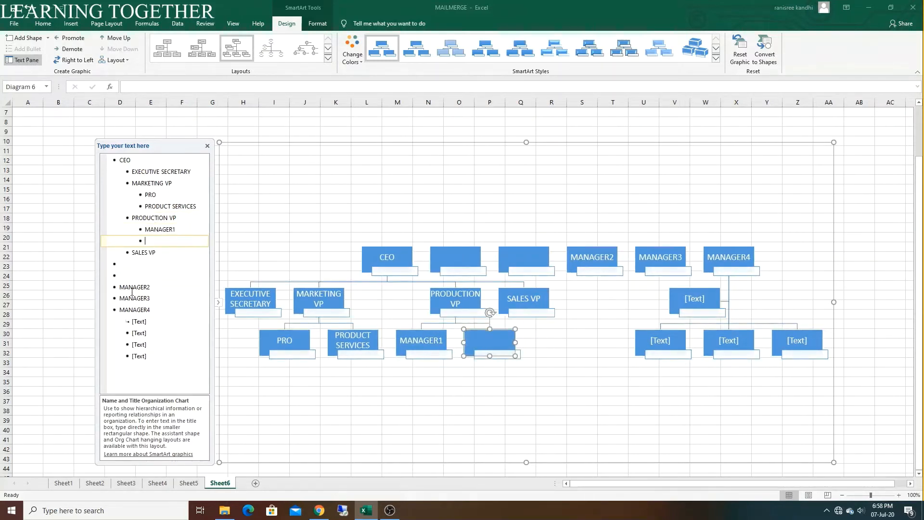
double_click(133, 287)
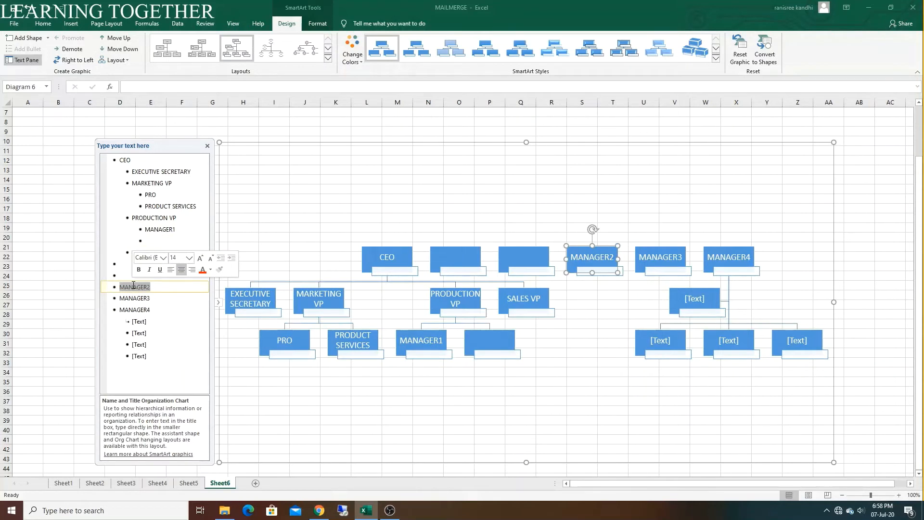
key("ctrl+x")
left_click(163, 242)
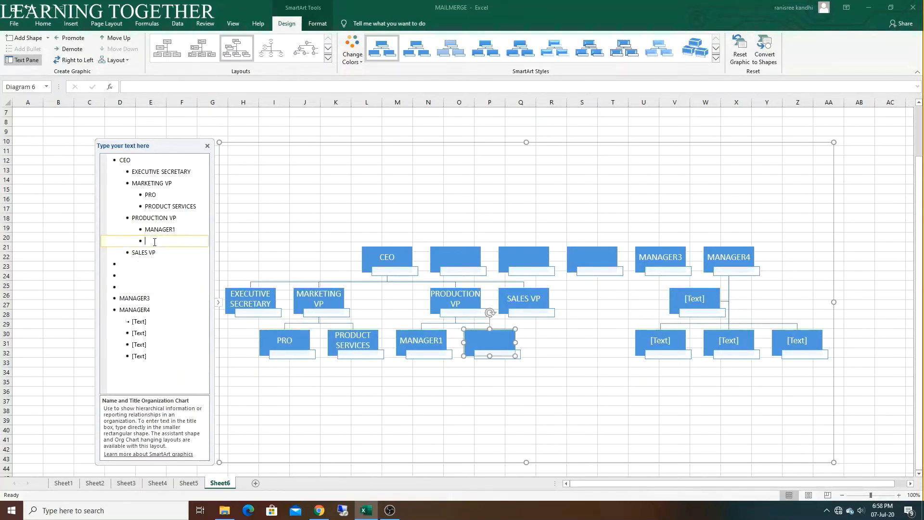
key("ctrl+v")
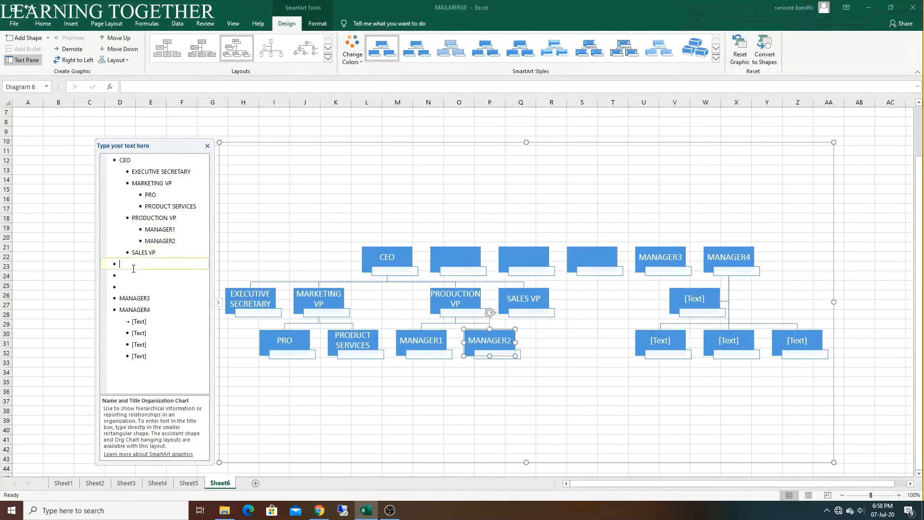
Delete the three empty top-level entries between SALES VP and MANAGER3.
left_click(133, 266)
key("BackSpace")
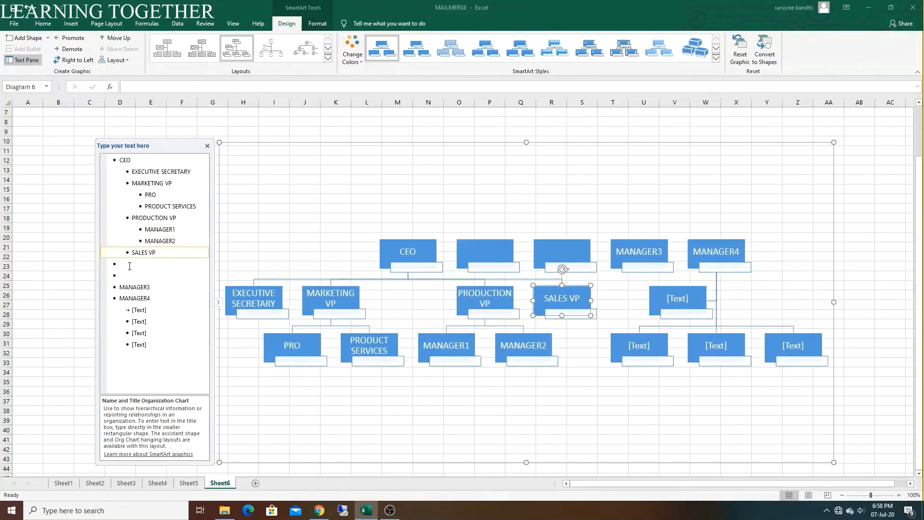
left_click(126, 264)
key("BackSpace")
left_click(127, 264)
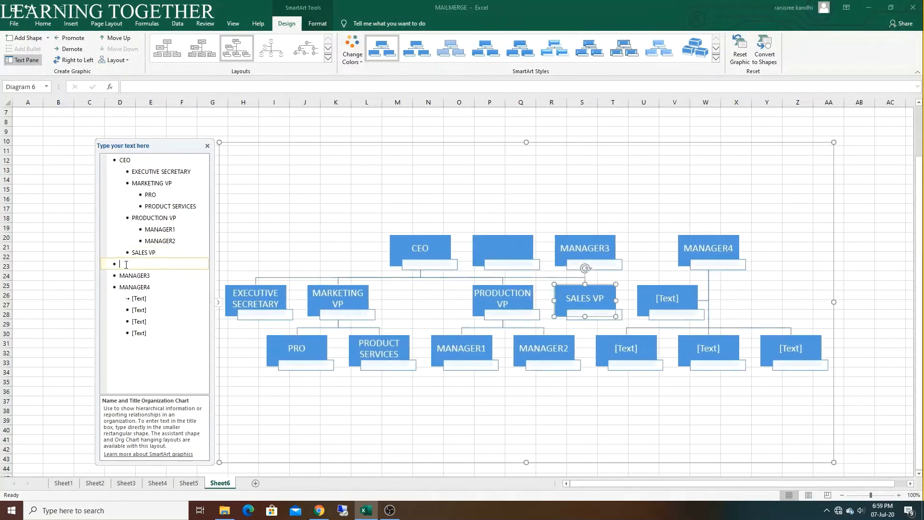
key("BackSpace")
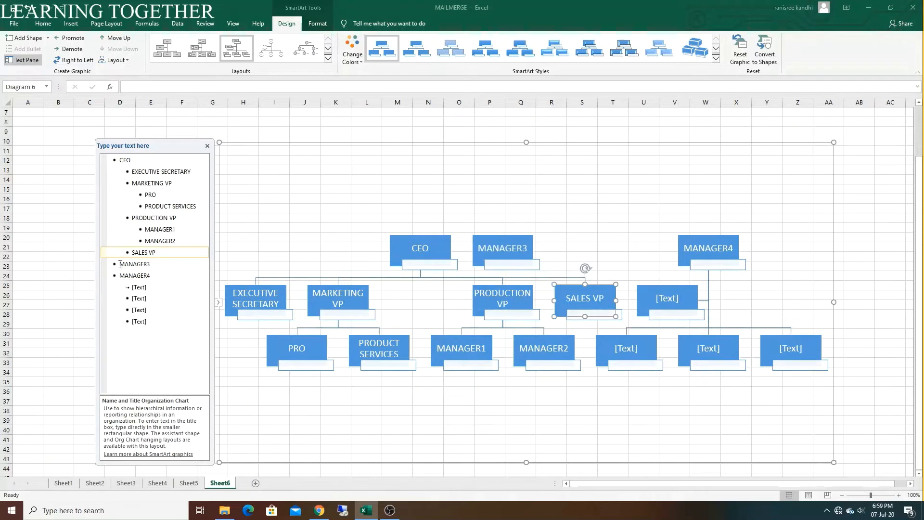
Demote MANAGER3 and MANAGER4 two levels so that both report to SALES VP.
left_click(120, 264)
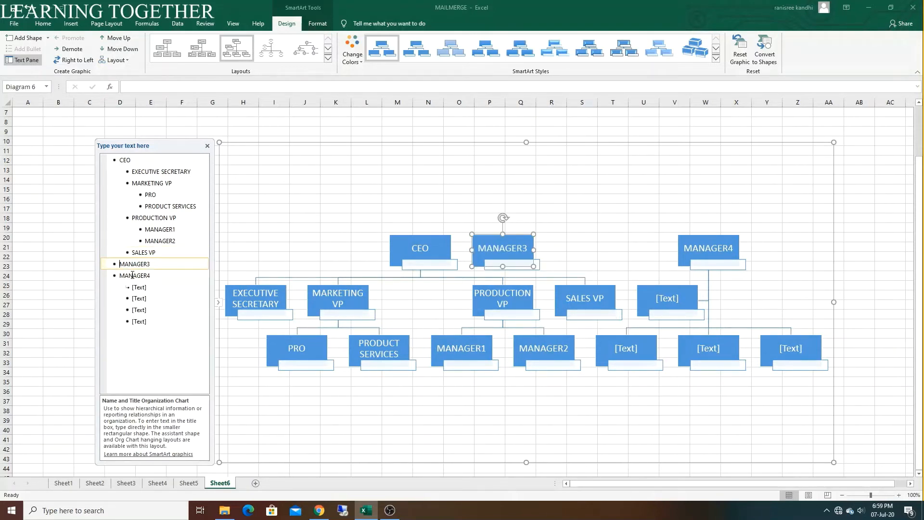
key("Tab")
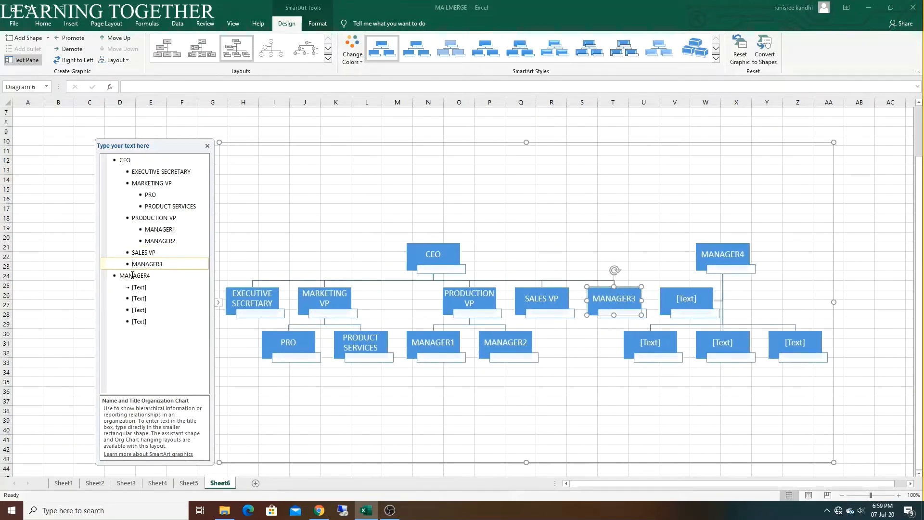
key("Tab")
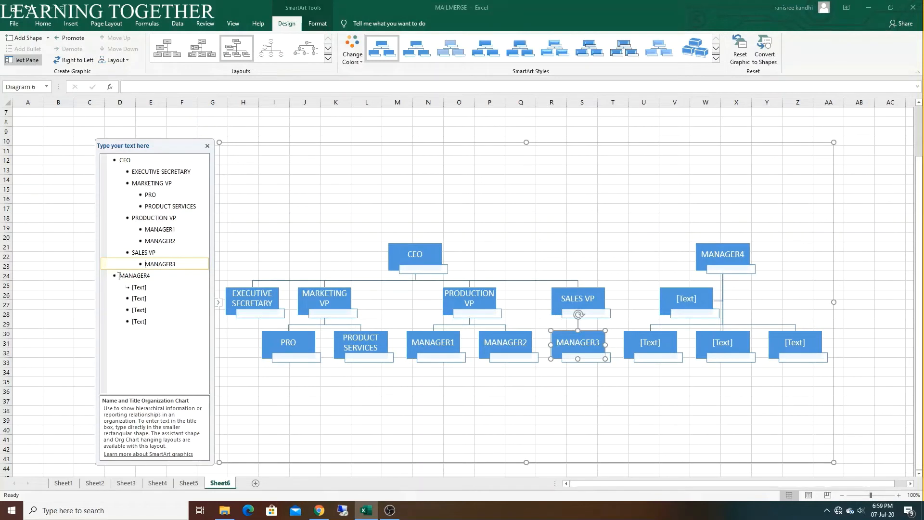
left_click(119, 276)
key("Tab")
key("Tab")
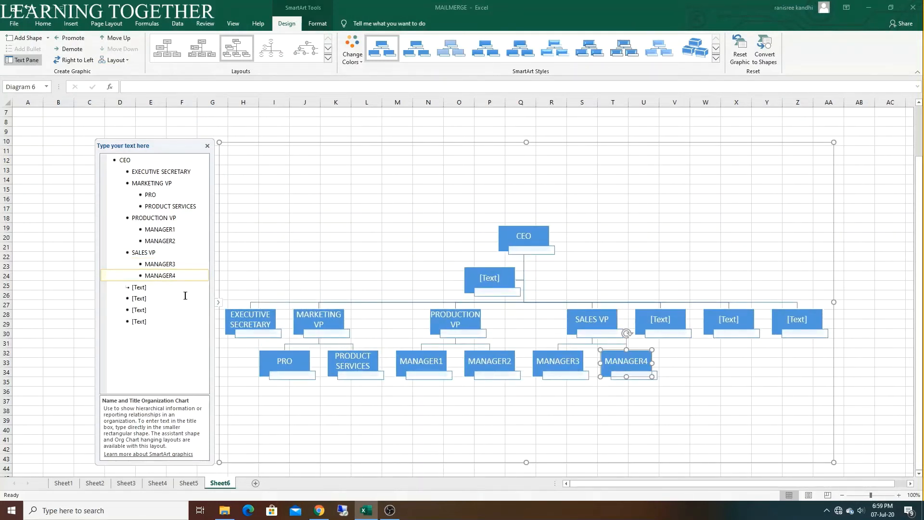
Move EXECUTIVE SECRETARY from its regular subordinate entry into the assistant placeholder under CEO.
triple_click(149, 173)
key("ctrl+c")
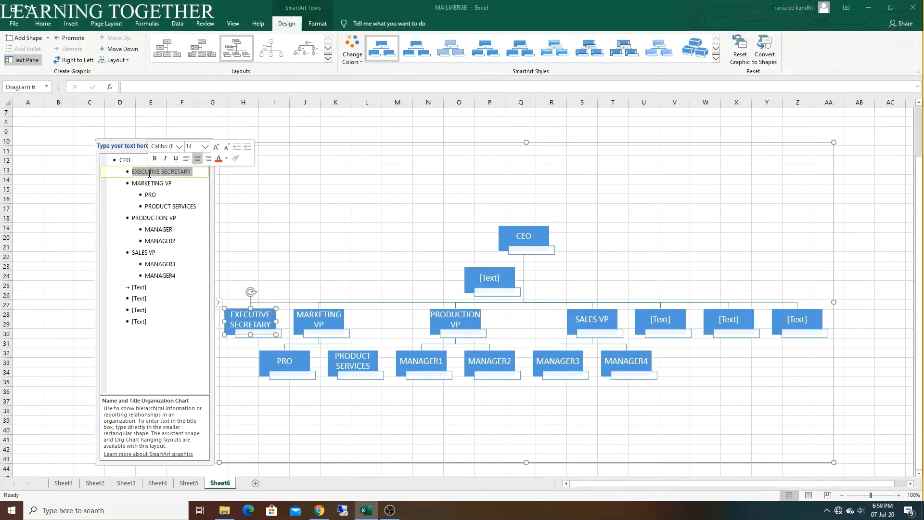
key("Delete")
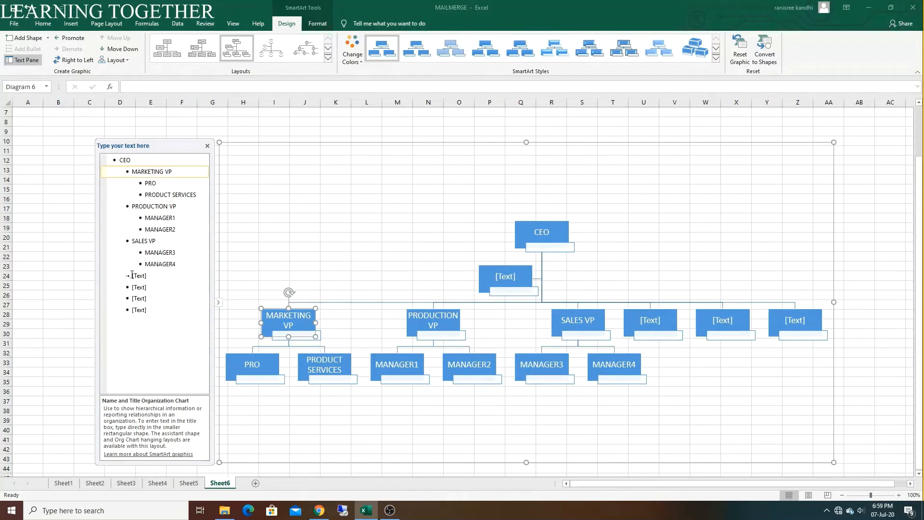
left_click(139, 277)
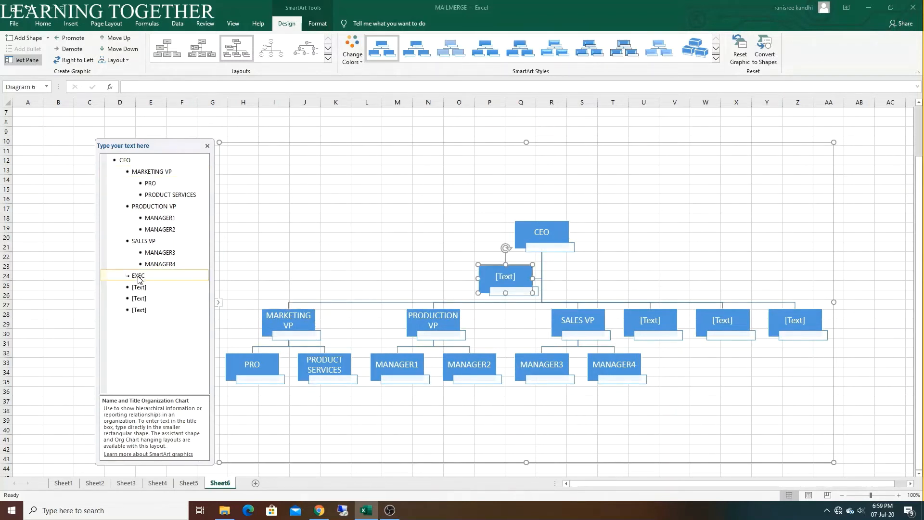
key("ctrl+v")
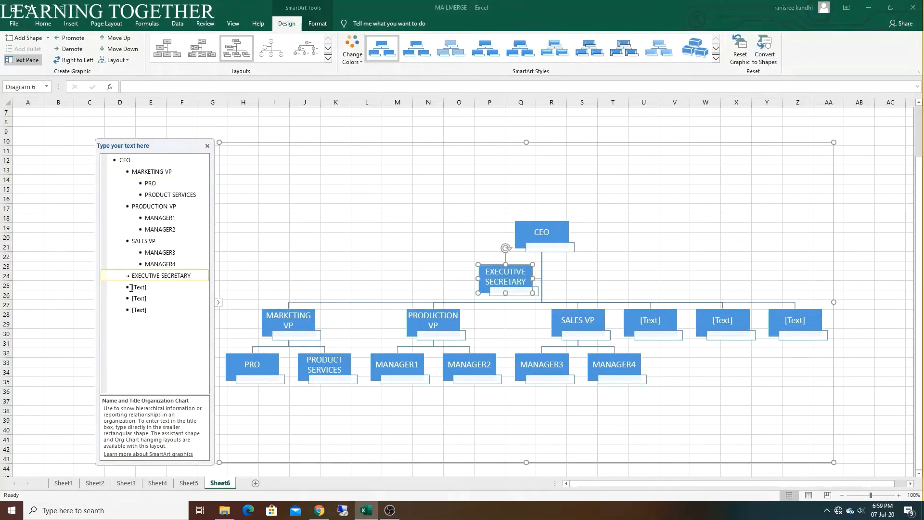
Remove the three unused [Text] placeholder entries below EXECUTIVE SECRETARY and close the text pane.
left_click(131, 288)
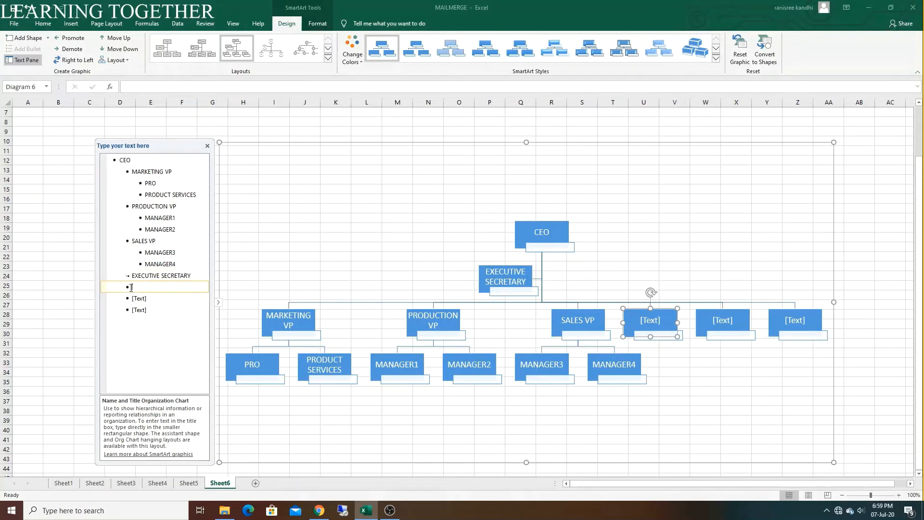
key("shift+Tab")
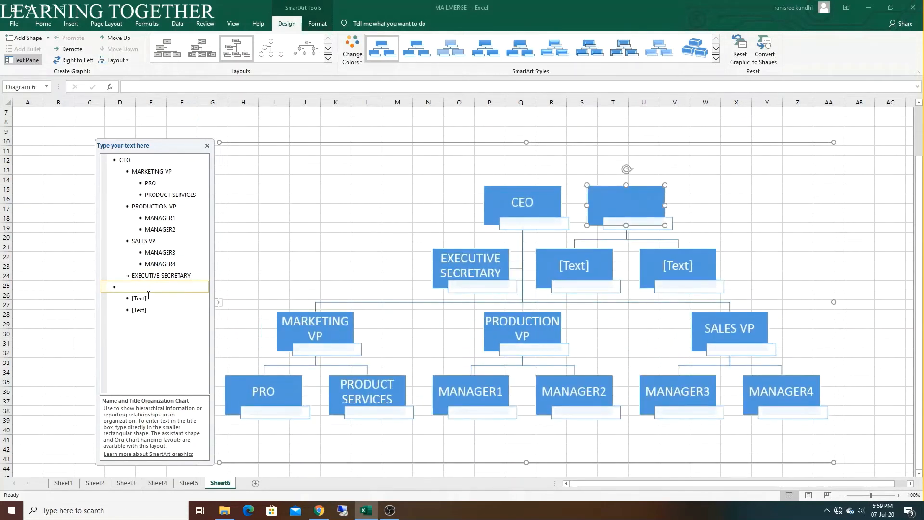
key("BackSpace")
left_click(149, 288)
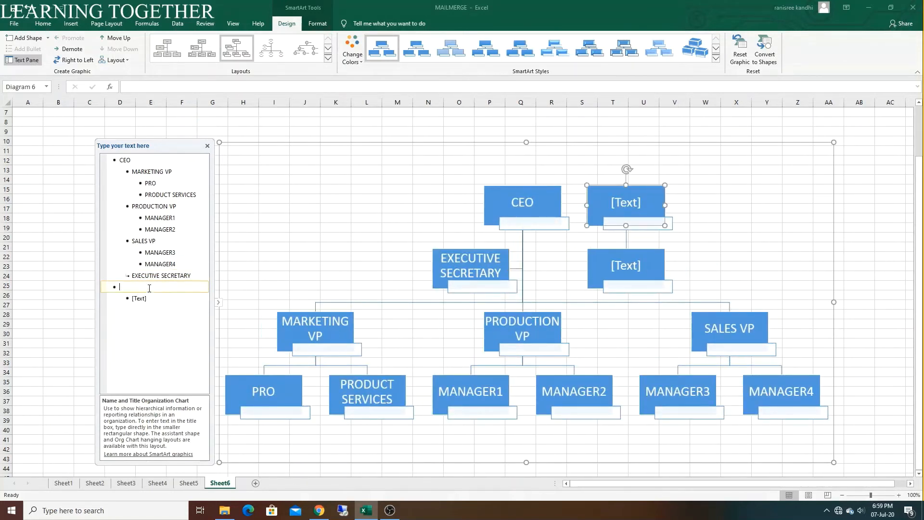
key("Delete")
key("BackSpace")
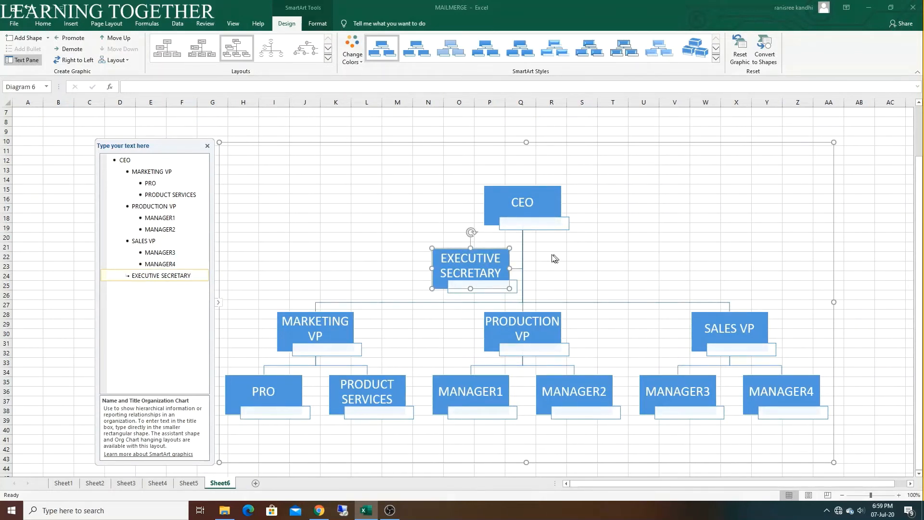
left_click(208, 146)
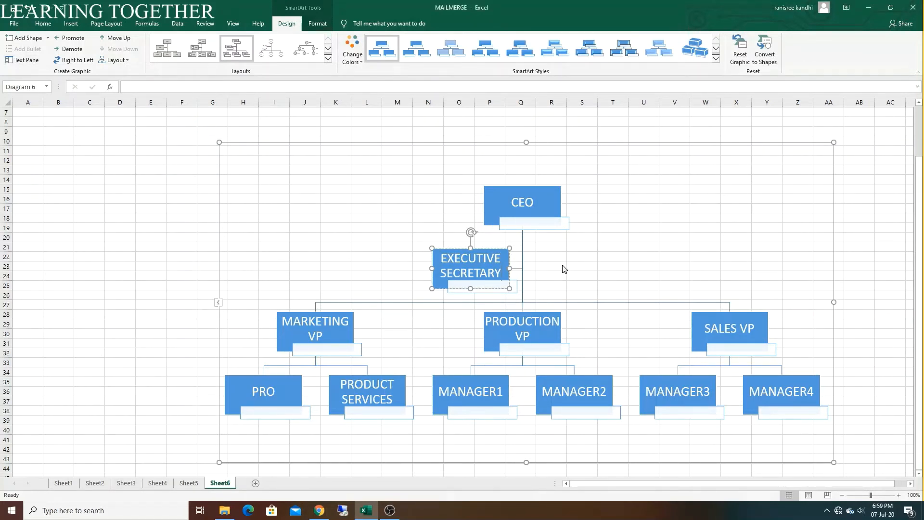
Preview the Picture Organization Chart layout on the chart, but keep the Name and Title Organization Chart layout.
scroll(564, 268, "down", 1)
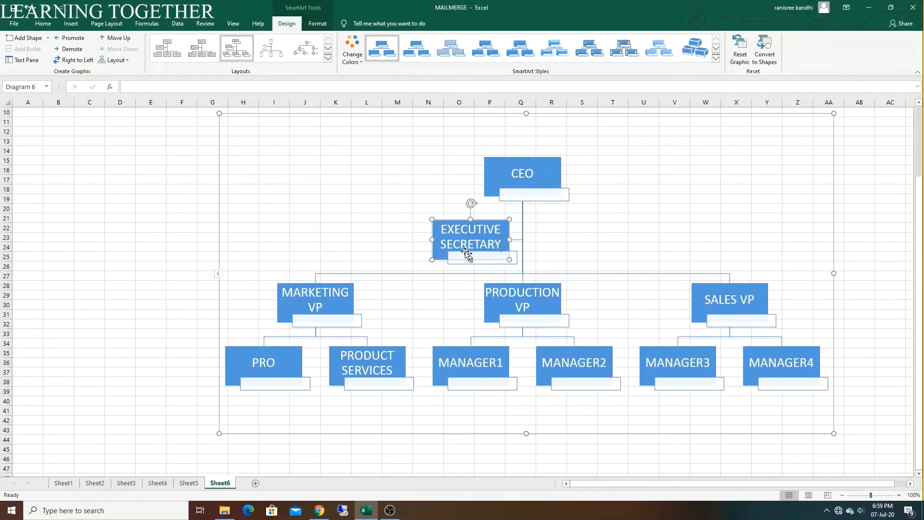
left_click(299, 133)
right_click(299, 133)
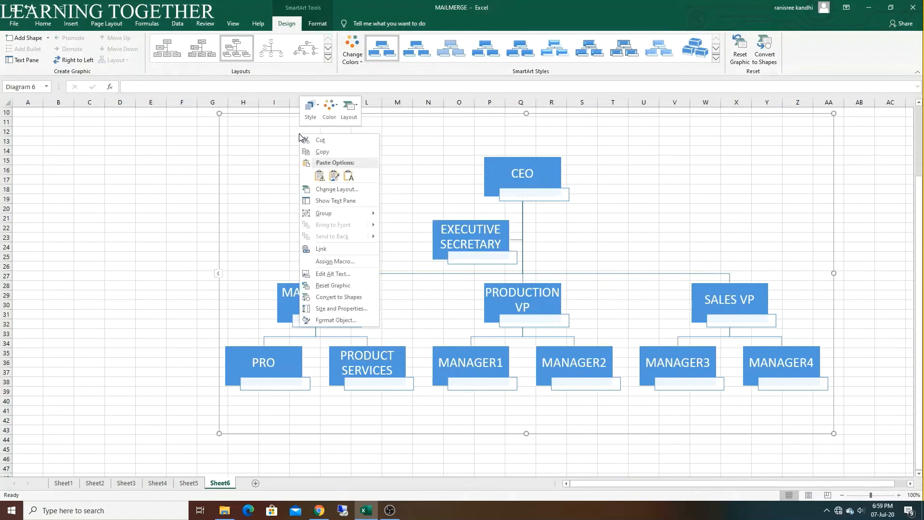
left_click(351, 116)
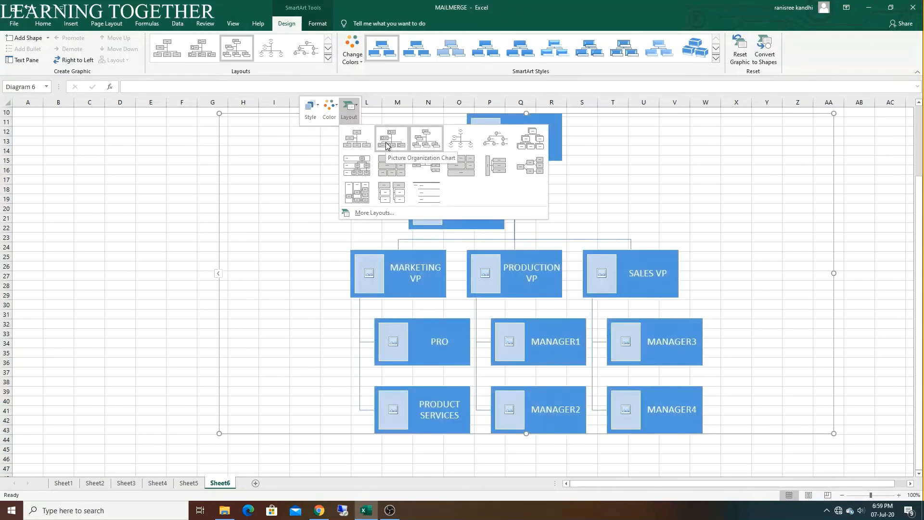
left_click(418, 145)
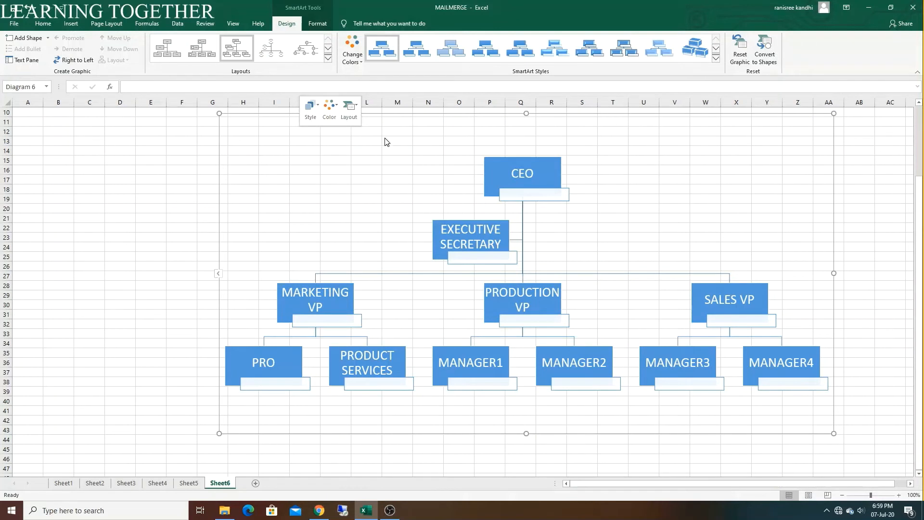
Preview colorful ranges such as Accent Colors 4 to 5 and the 3-D styles, keeping the chart's original color and style.
left_click(334, 111)
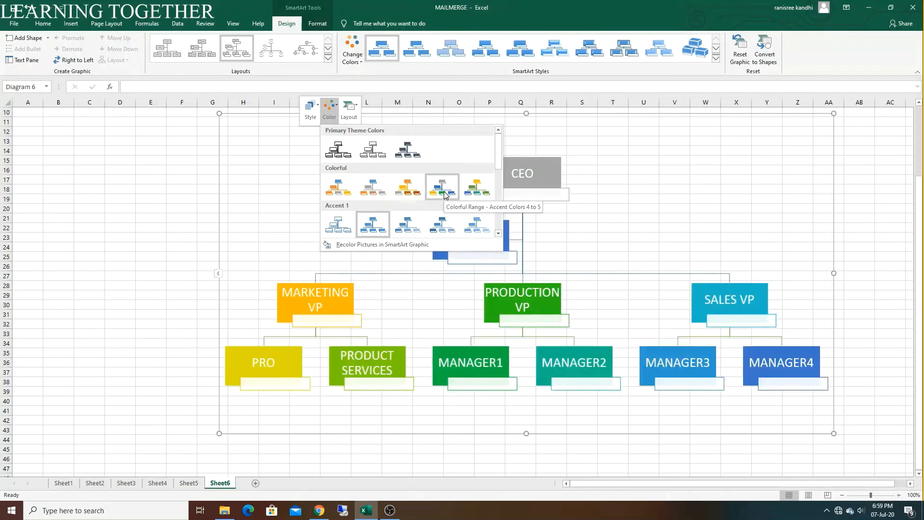
left_click(373, 227)
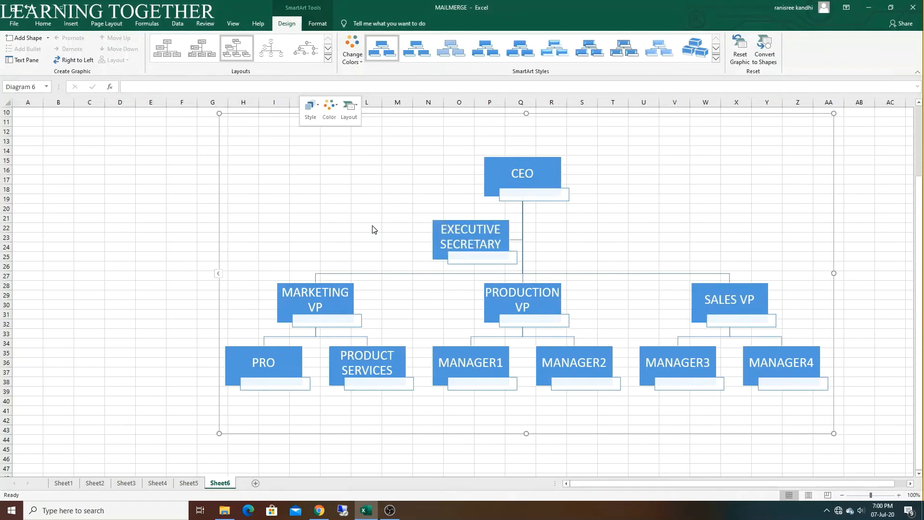
left_click(309, 117)
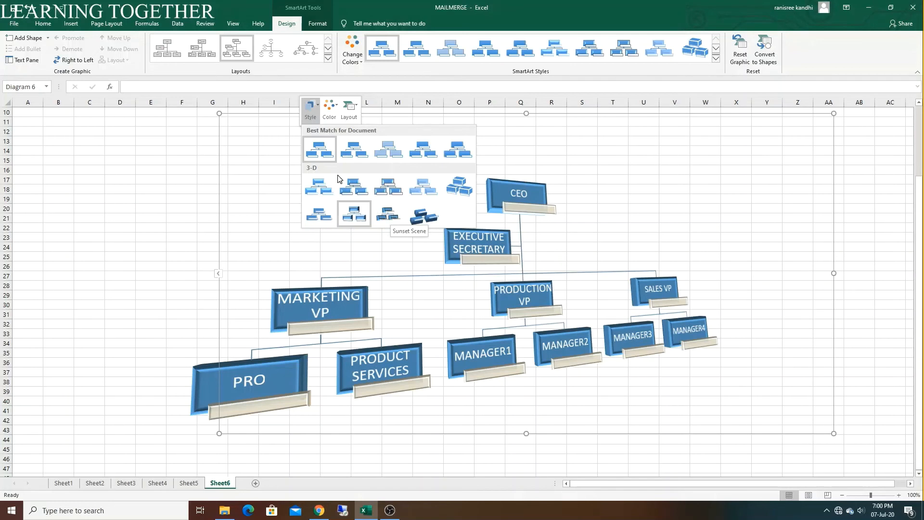
left_click(317, 158)
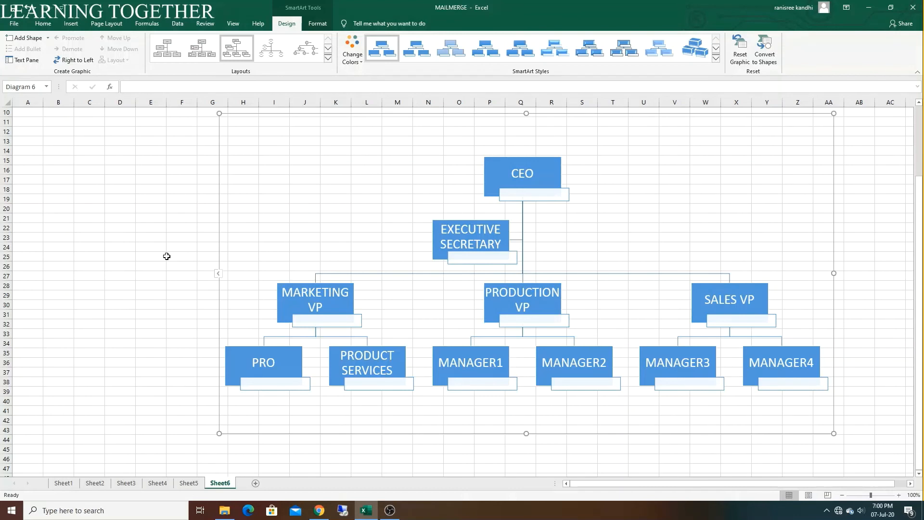
Enter NAME in the small title box attached to the CEO shape.
left_click(522, 196)
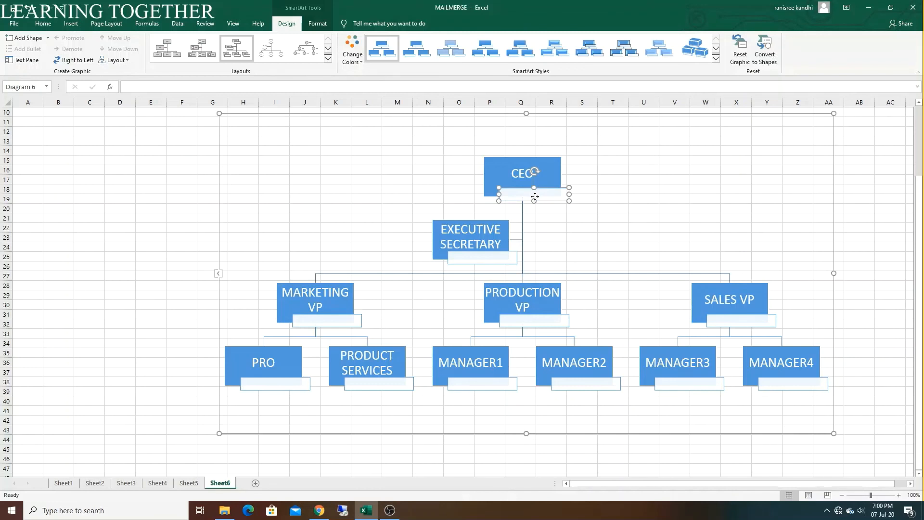
right_click(535, 196)
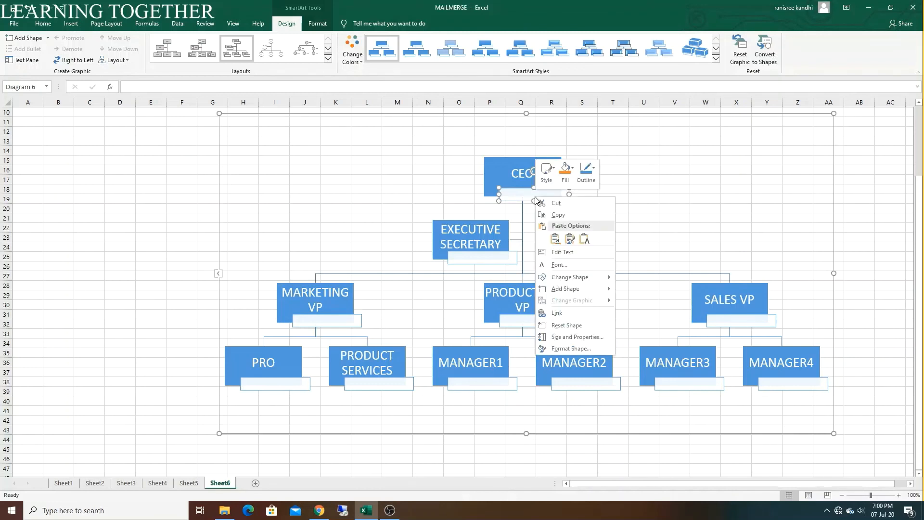
left_click(558, 253)
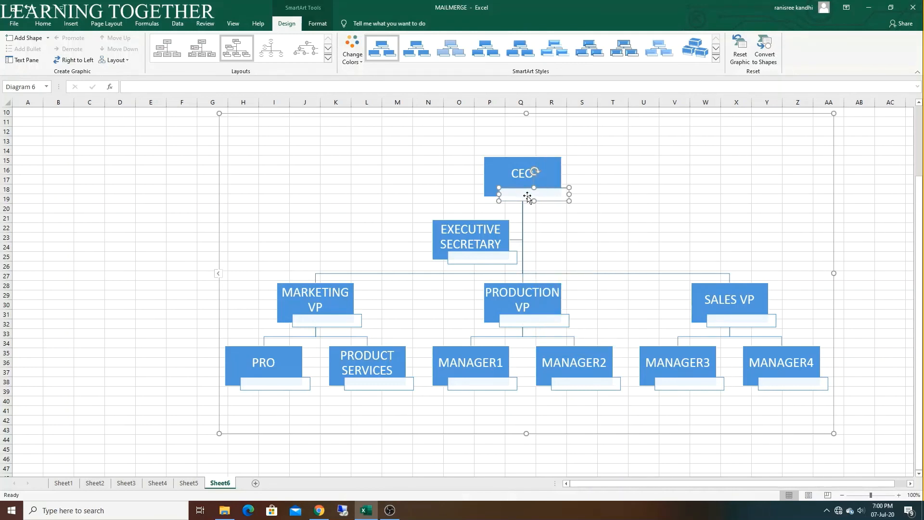
type("NAM,E")
key("BackSpace")
key("BackSpace")
key("BackSpace")
key("BackSpace")
key("BackSpace")
type("NAME")
left_click(488, 260)
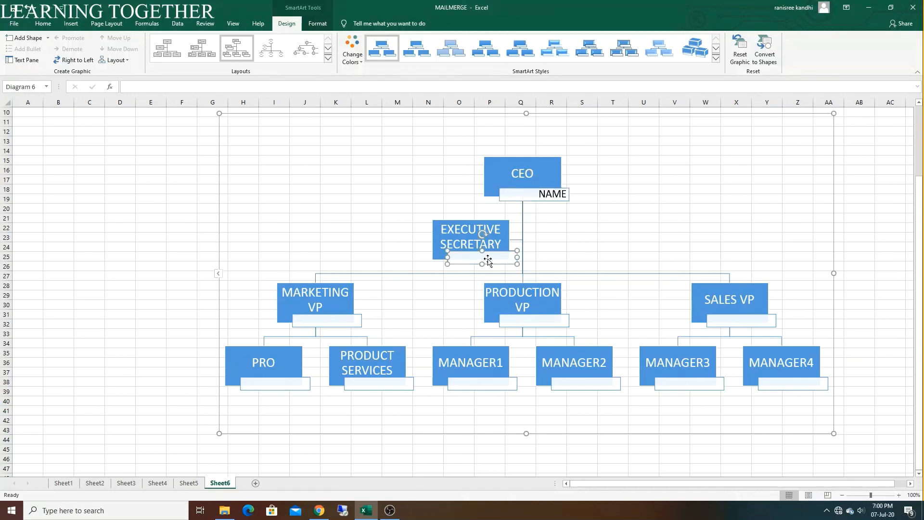